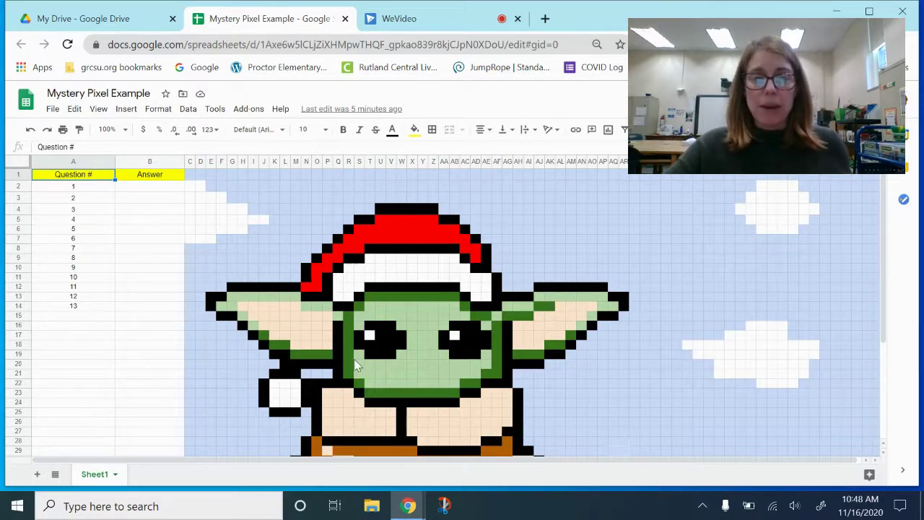
scroll(354, 365, "down", 3)
scroll(355, 365, "up", 2)
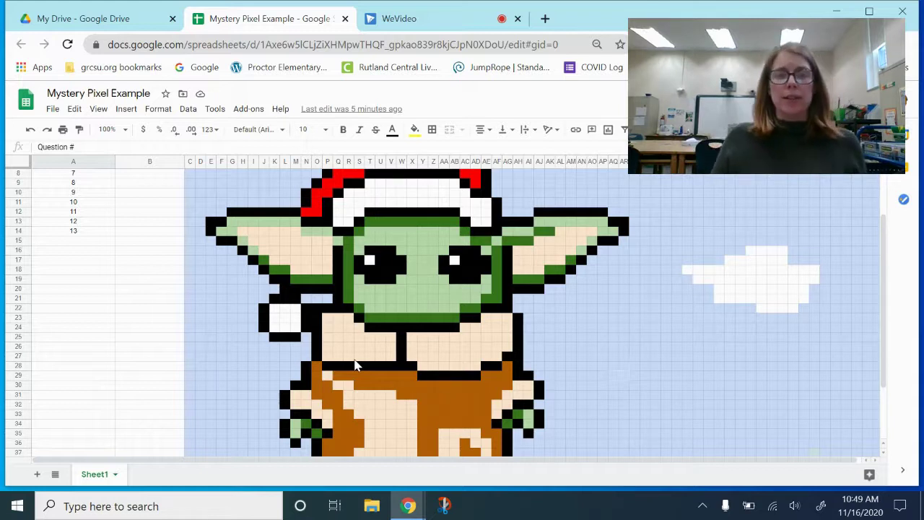
scroll(82, 284, "up", 2)
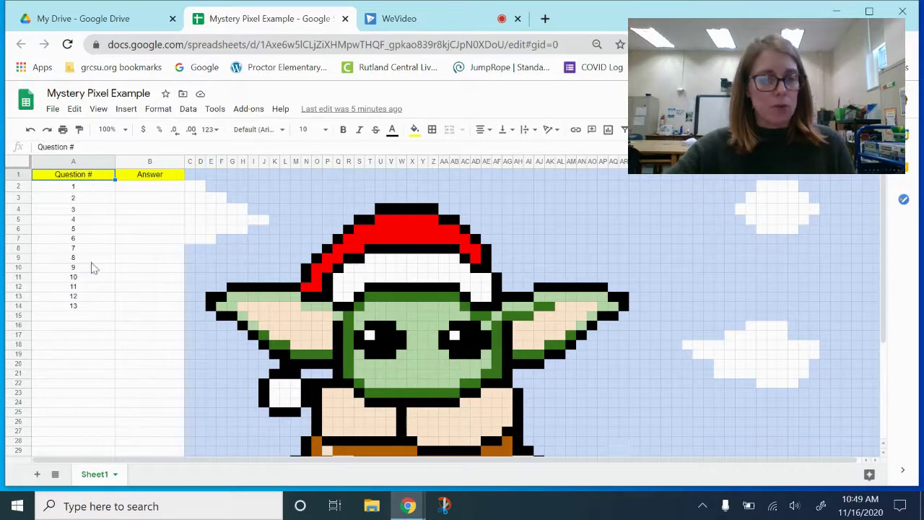
scroll(227, 303, "down", 2)
scroll(227, 303, "up", 2)
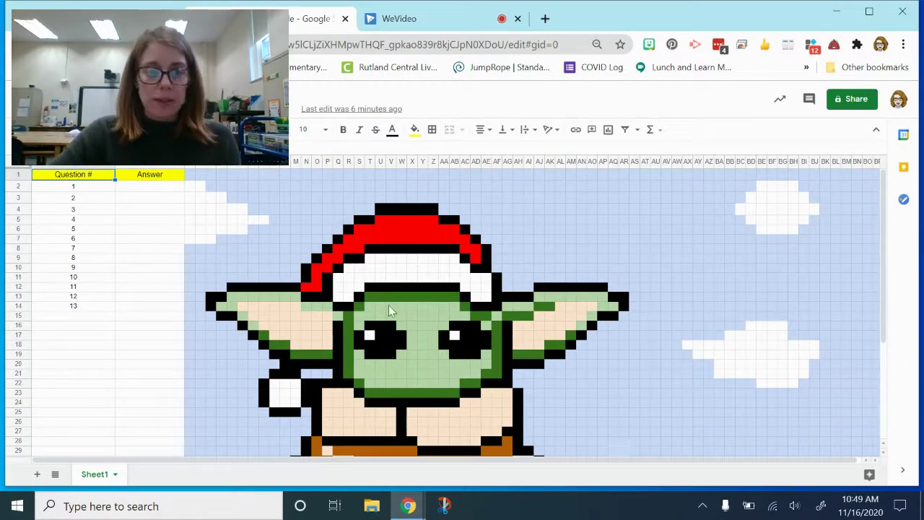
Reduce the sheet's zoom to 75% so that more of the pixel picture fits in view.
left_click(108, 129)
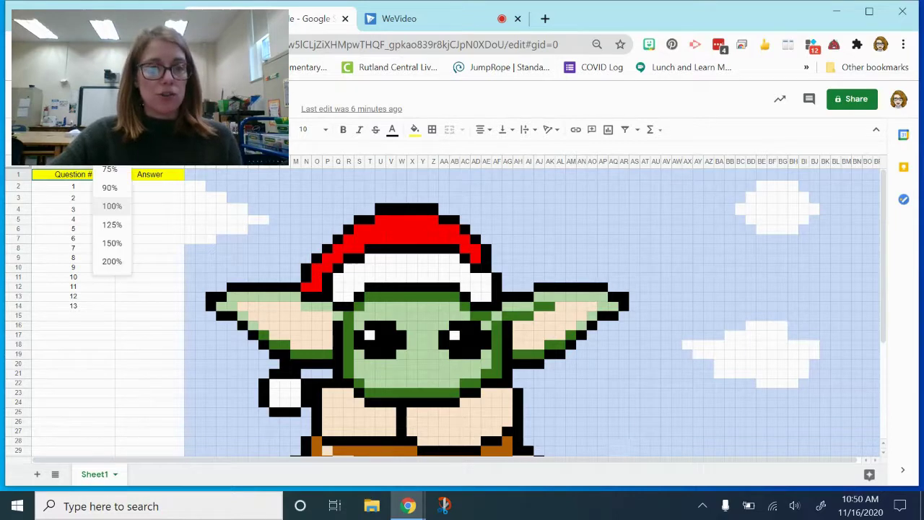
left_click(119, 191)
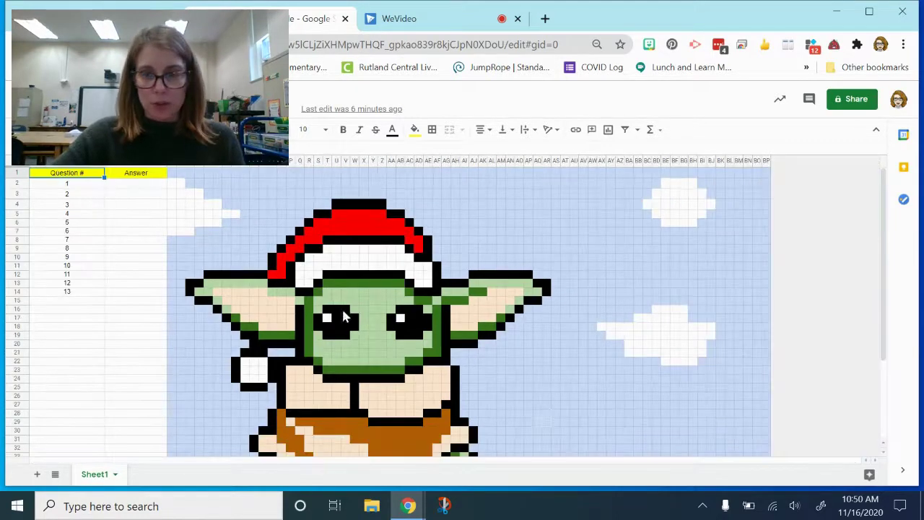
scroll(412, 337, "down", 3)
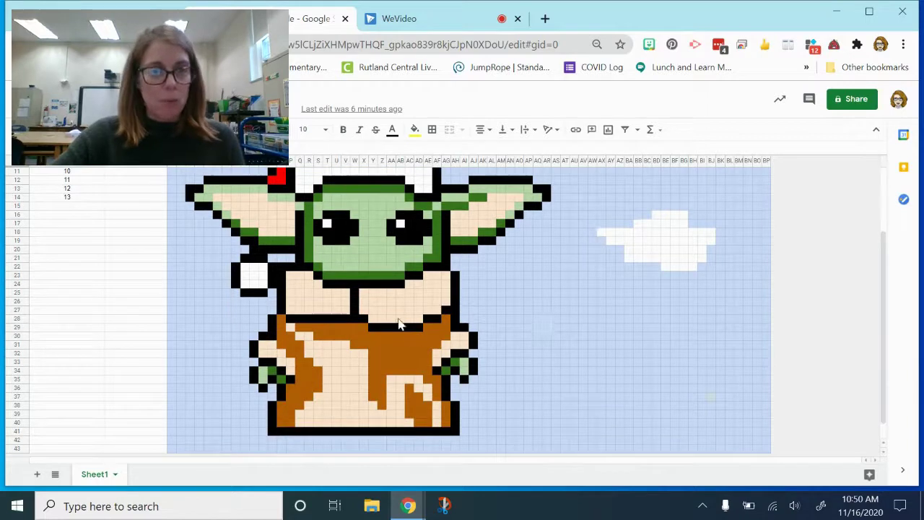
left_click(108, 129)
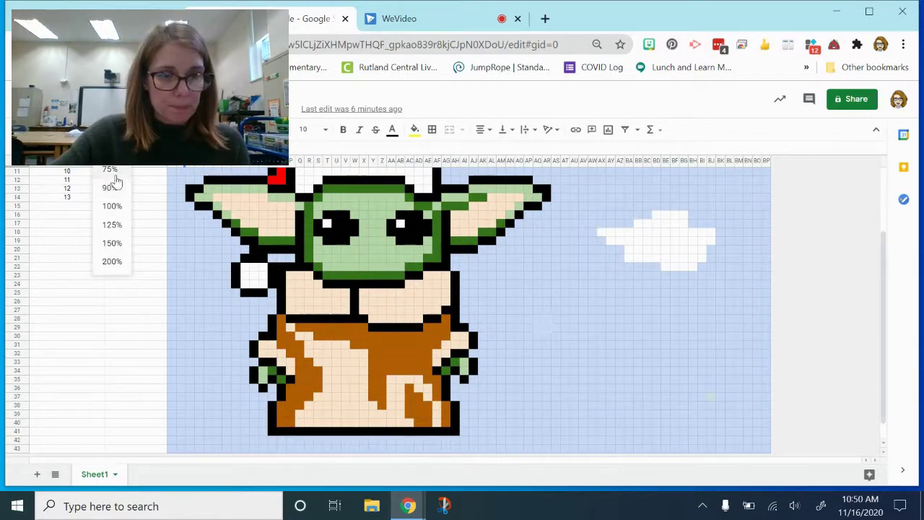
left_click(111, 173)
scroll(599, 321, "up", 1)
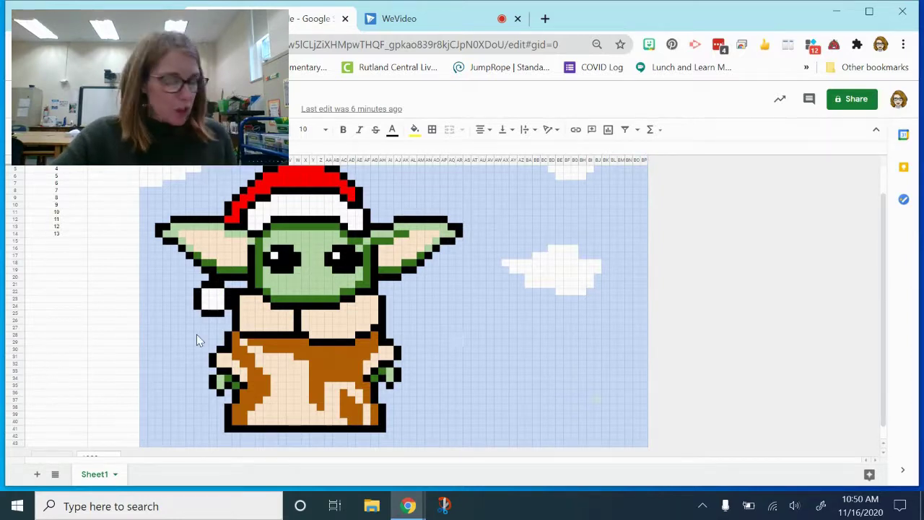
scroll(119, 213, "up", 2)
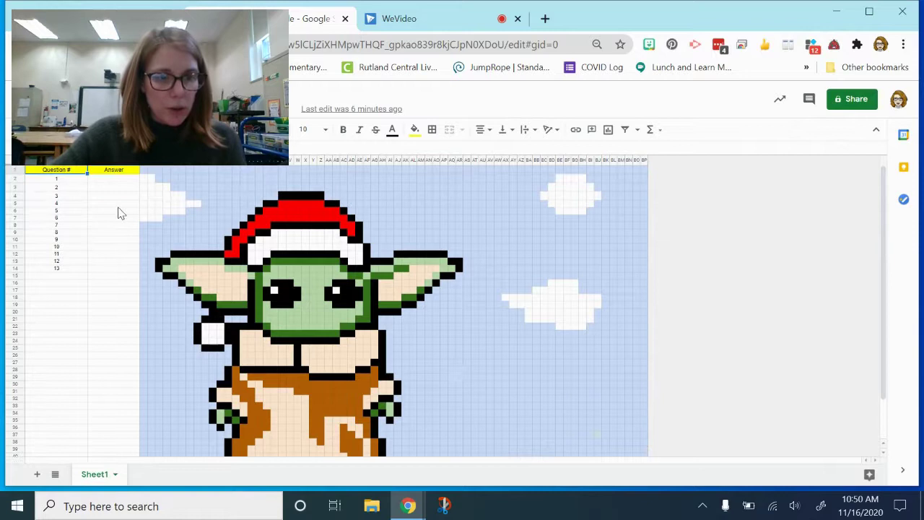
Start a conditional formatting rule for cell B2 and give it the dark orange-brown fill that matches the character's robe.
left_click(109, 179)
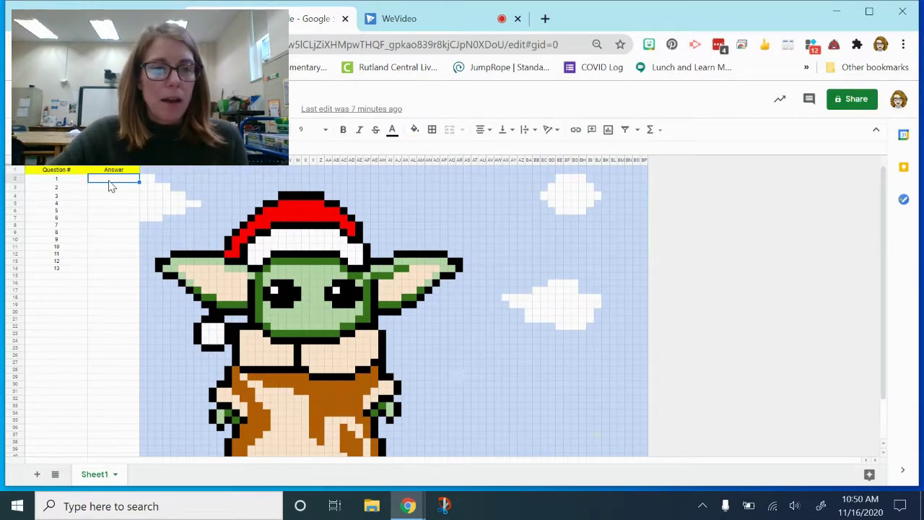
key("alt+o")
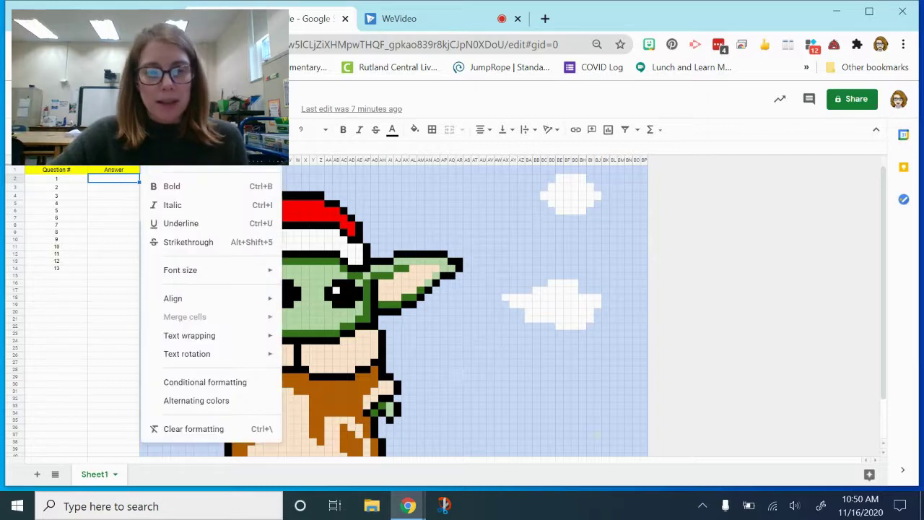
left_click(173, 383)
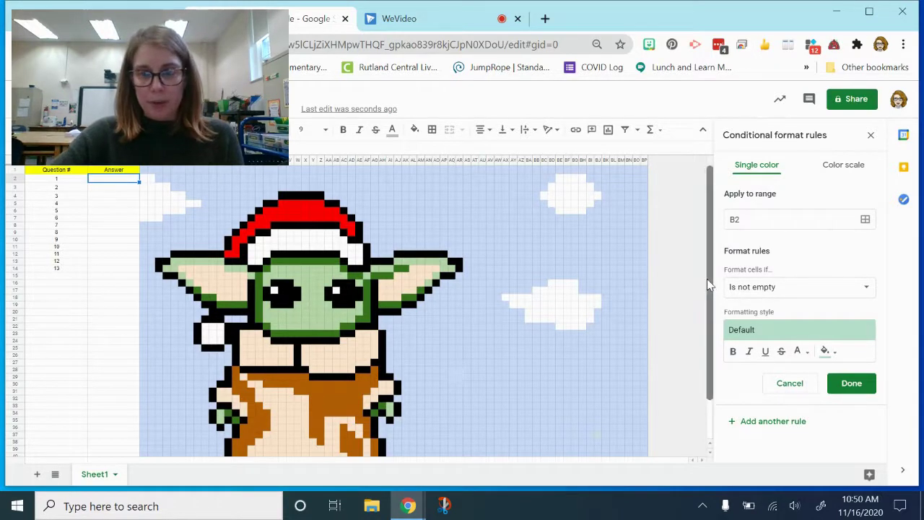
scroll(709, 307, "down", 1)
scroll(708, 304, "up", 1)
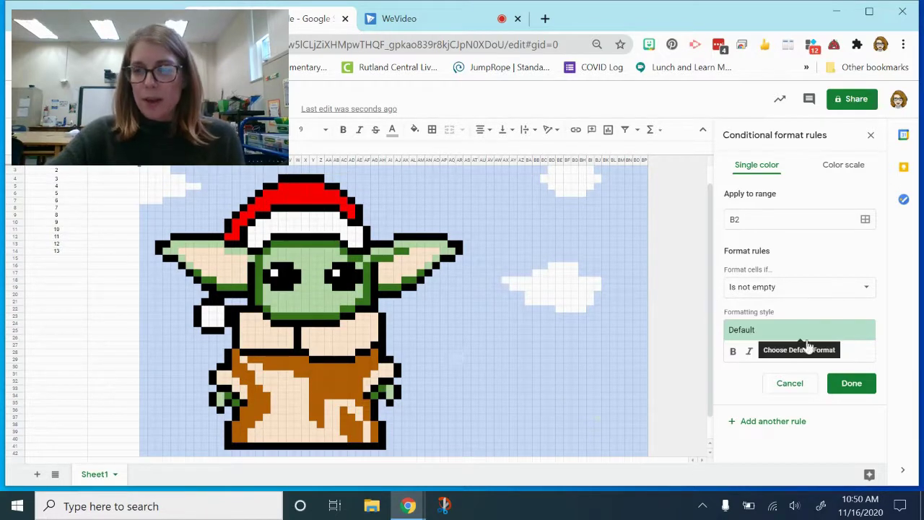
left_click(834, 356)
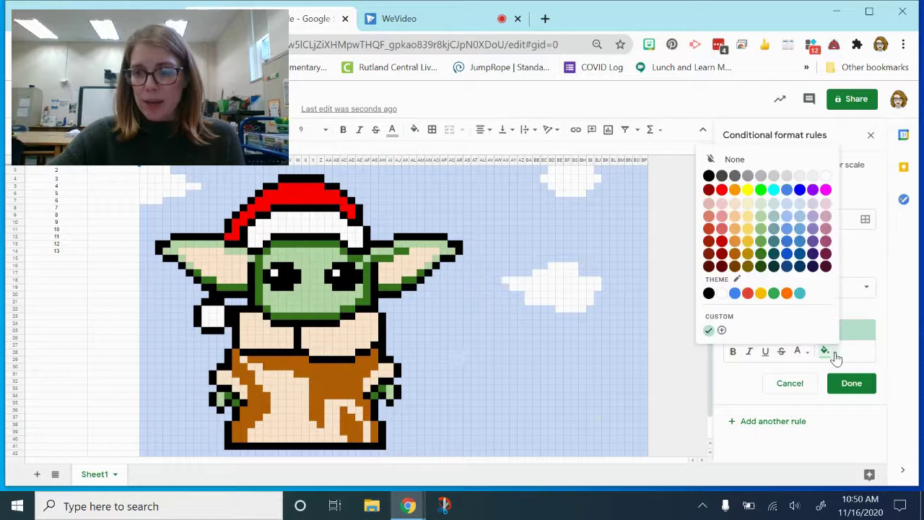
left_click(734, 255)
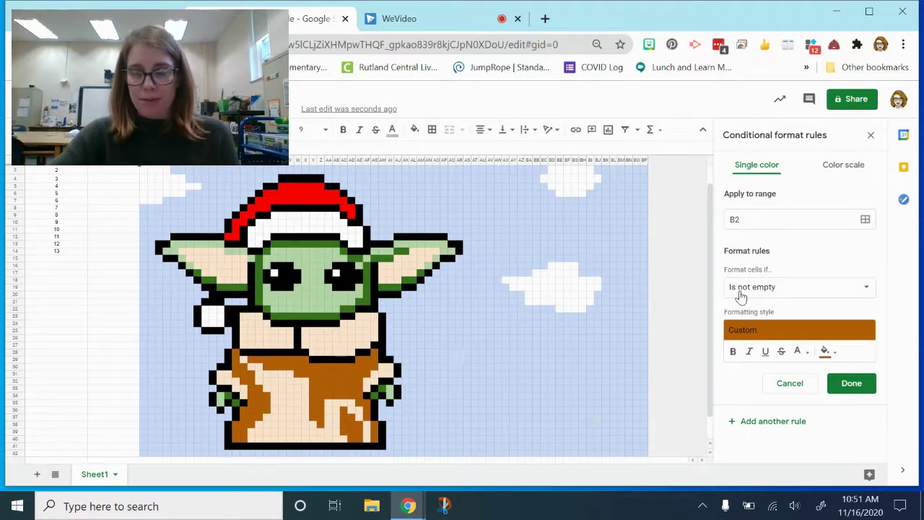
Change the rule's condition to a custom formula and enter =$B$2=1.
scroll(101, 227, "up", 1)
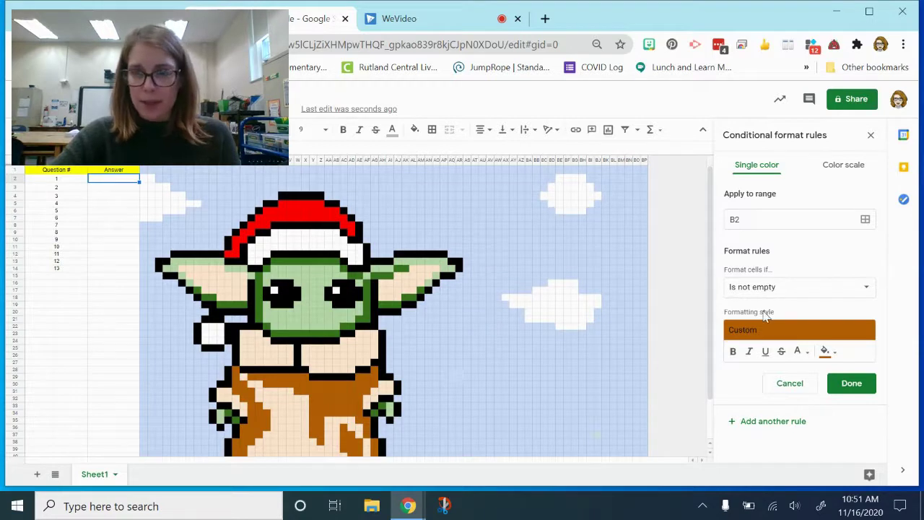
scroll(118, 238, "down", 1)
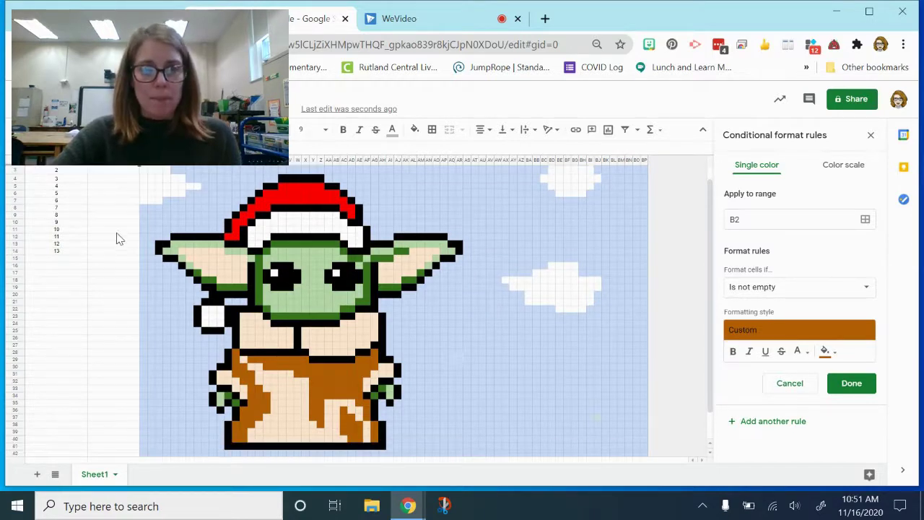
left_click(788, 293)
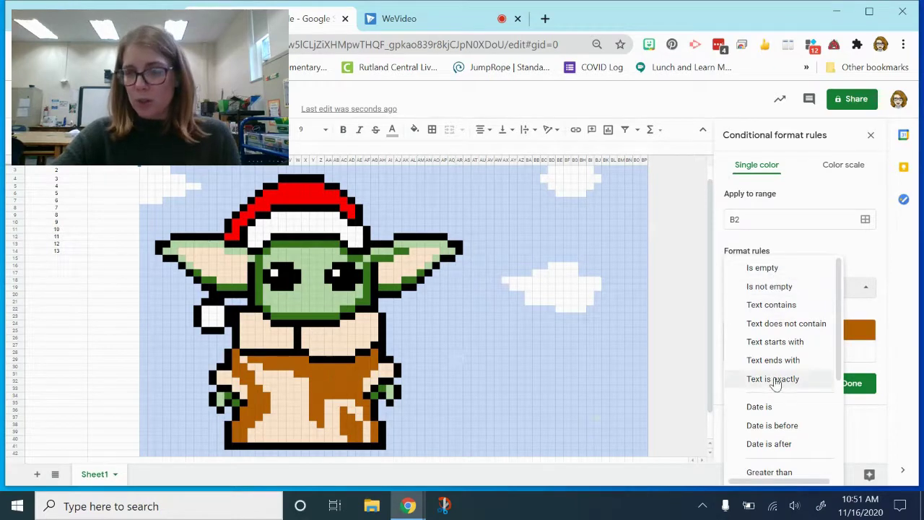
scroll(775, 383, "down", 3)
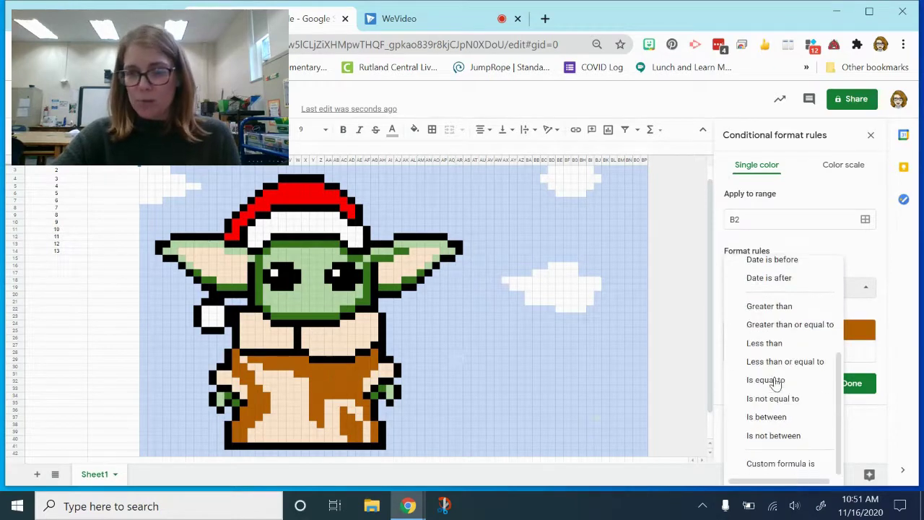
left_click(784, 470)
left_click(756, 313)
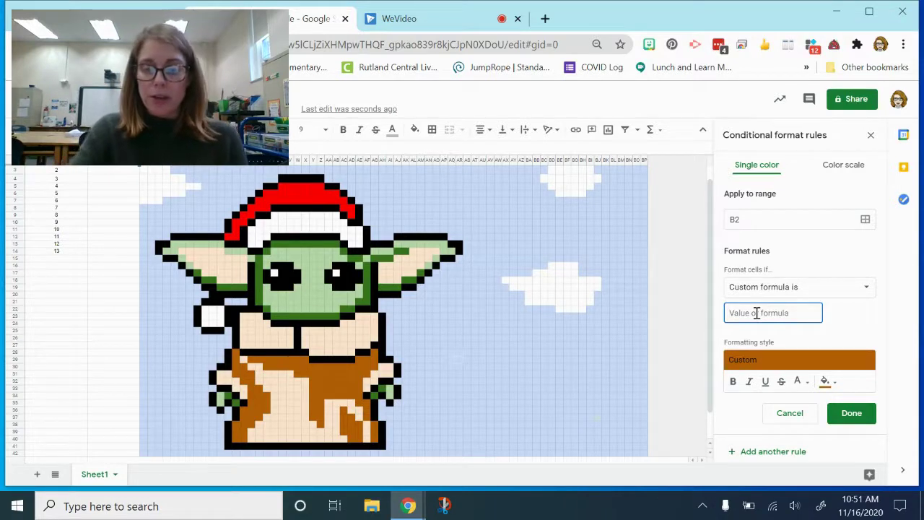
type("=$B$")
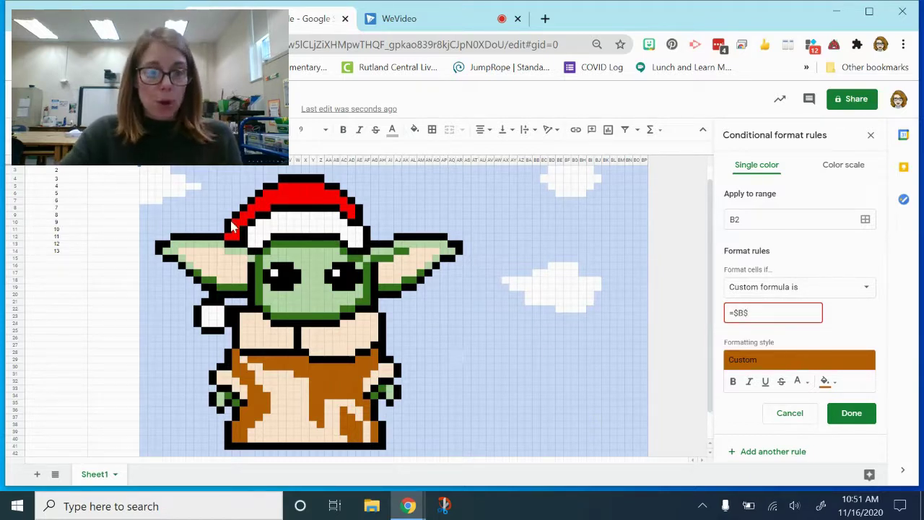
scroll(106, 201, "up", 1)
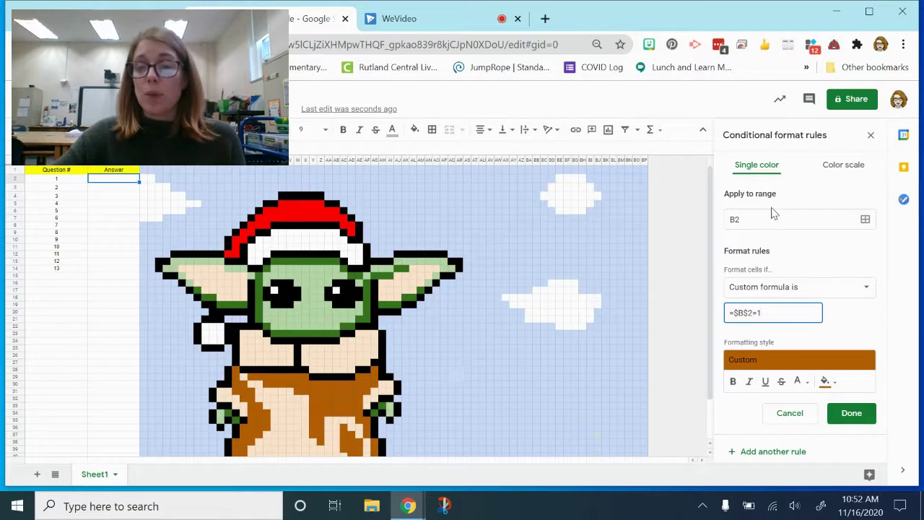
Extend the rule's range with the robe's left brown patch: O28:O31, P30:P32, Q31:Q32, Q33:R37 and S34:S36.
left_click(866, 221)
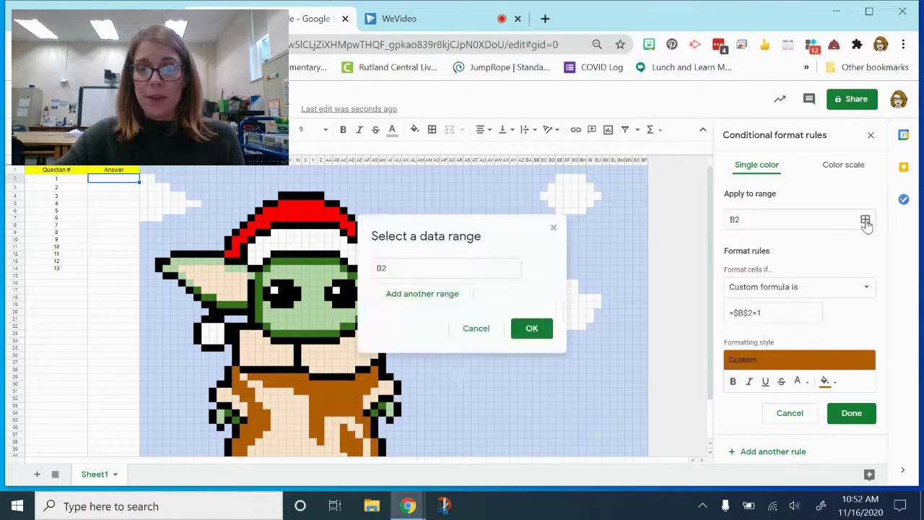
left_click_drag(460, 229, 492, 184)
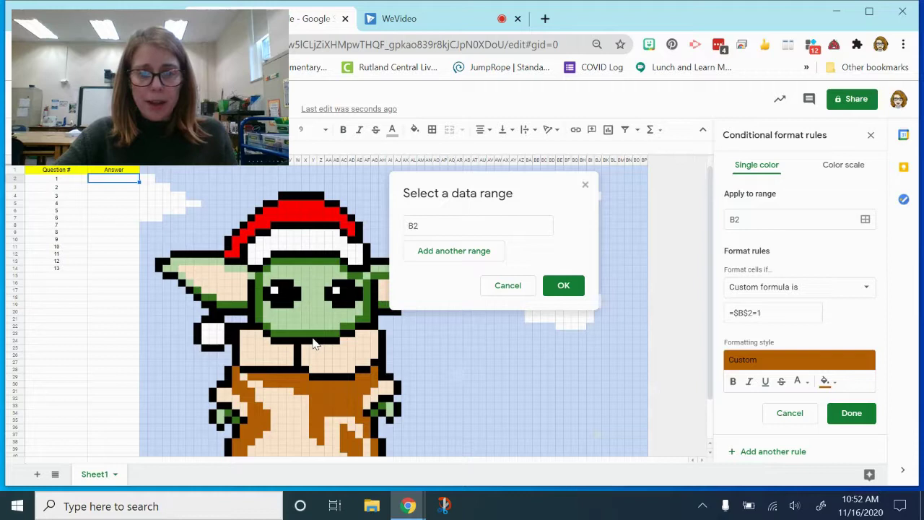
scroll(313, 343, "down", 1)
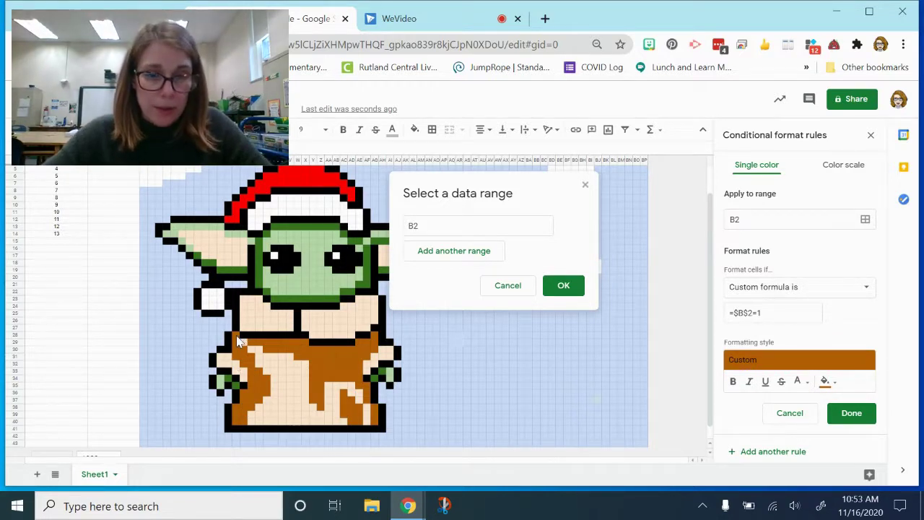
left_click_drag(238, 342, 238, 363)
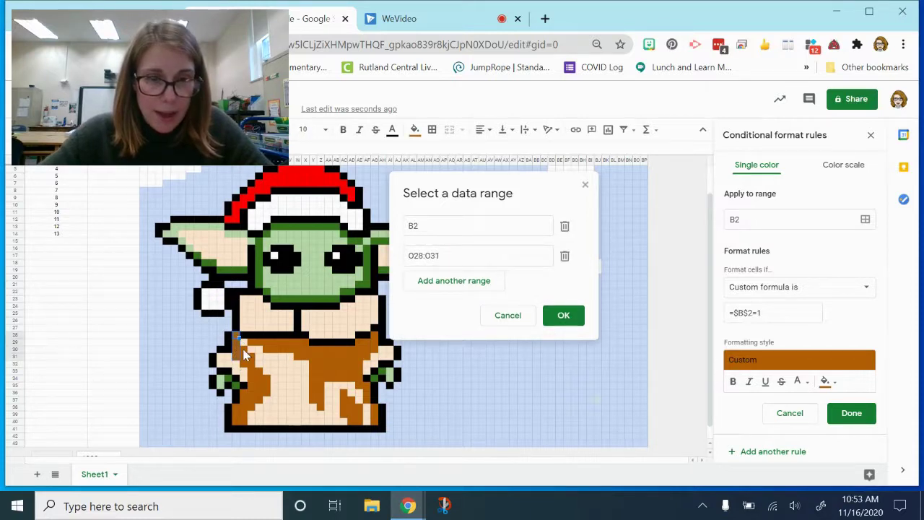
left_click(246, 356, "ctrl")
left_click_drag(245, 356, 268, 399)
left_click(251, 361, "ctrl")
left_click(254, 377, "ctrl")
left_click(267, 381, "ctrl")
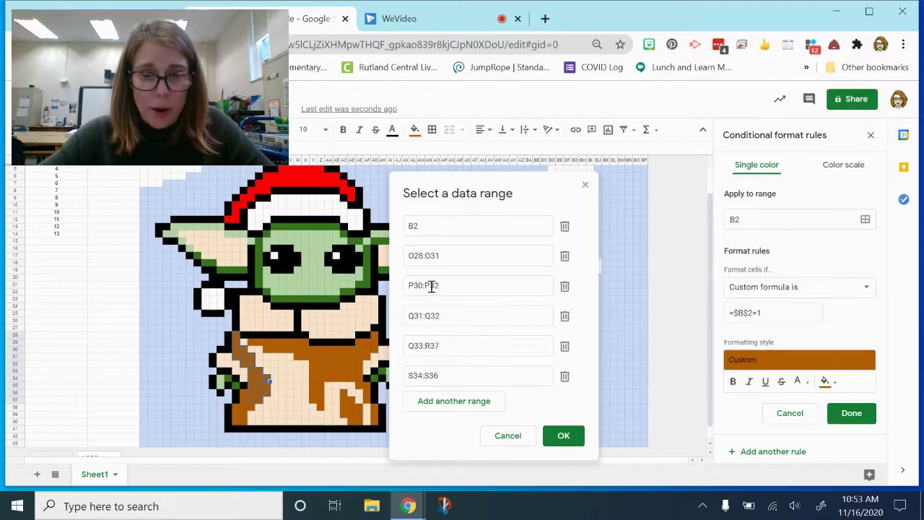
Add the brown cells at the robe's lower-left edge and along its upper band to the range, including S30:AG30, AE29:AG29 and AG28.
left_click(254, 409, "ctrl")
left_click_drag(248, 394, 241, 423)
left_click_drag(254, 343, 373, 340)
left_click(370, 335, "ctrl")
Add the brown patches in the robe's centre and right side to the range, from W31:AF31 and Y32:AE34 down to AG38:AG40.
left_click_drag(298, 357, 356, 378)
left_click_drag(312, 386, 351, 419)
left_click(320, 408, "ctrl")
left_click(342, 393, "ctrl")
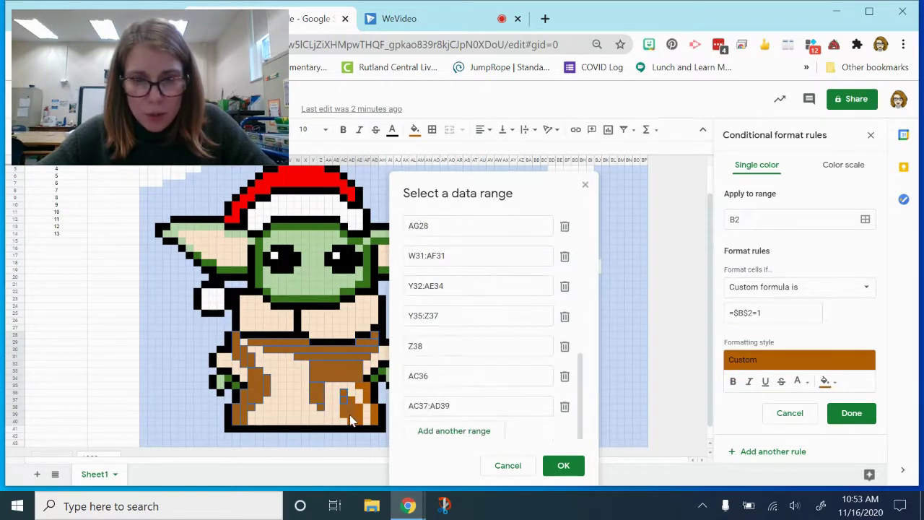
left_click(357, 426, "ctrl")
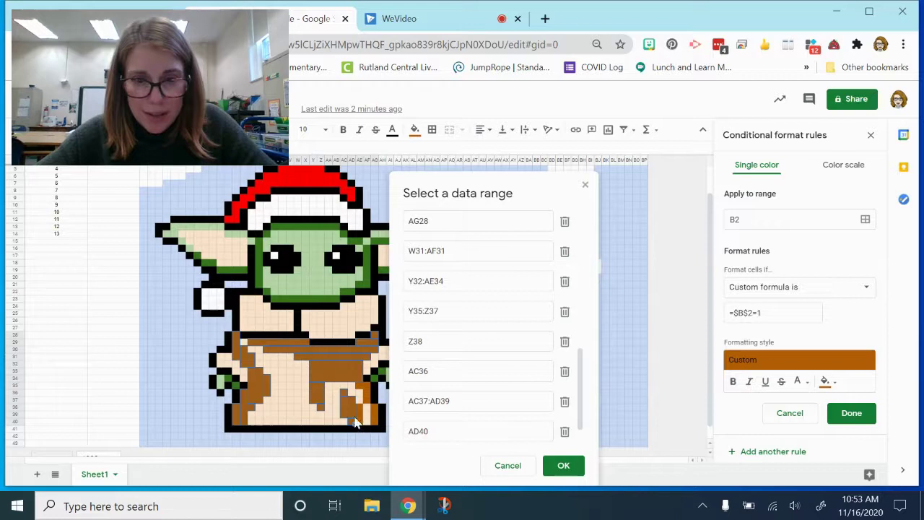
left_click_drag(363, 409, 361, 426)
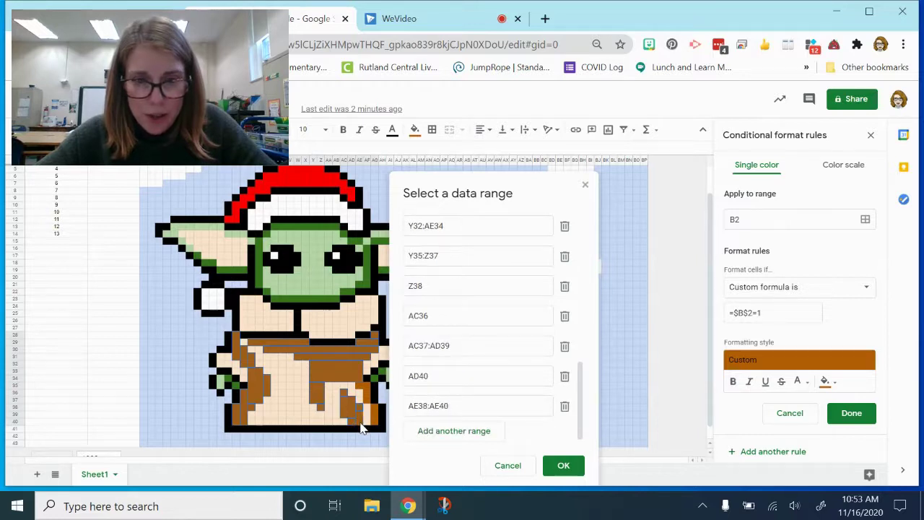
left_click_drag(363, 393, 376, 423)
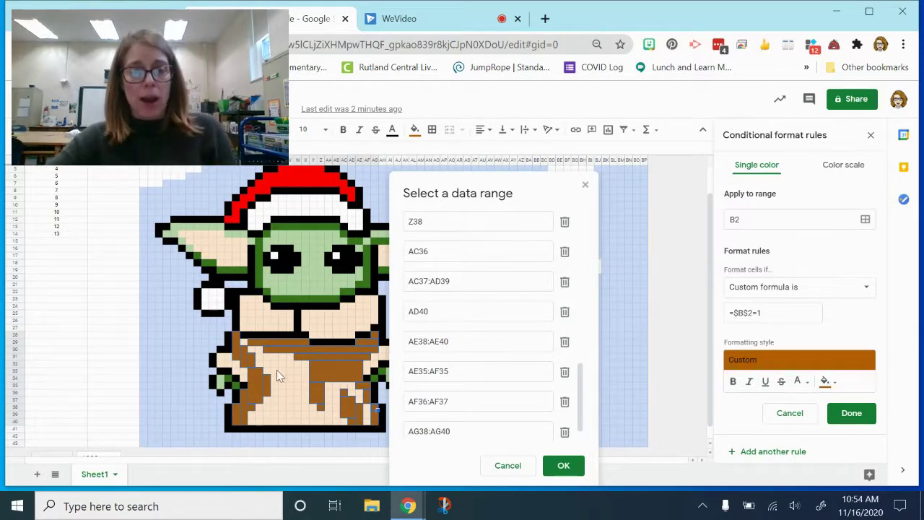
Review the list of selected ranges, accept it, and save the conditional formatting rule.
scroll(497, 233, "up", 5)
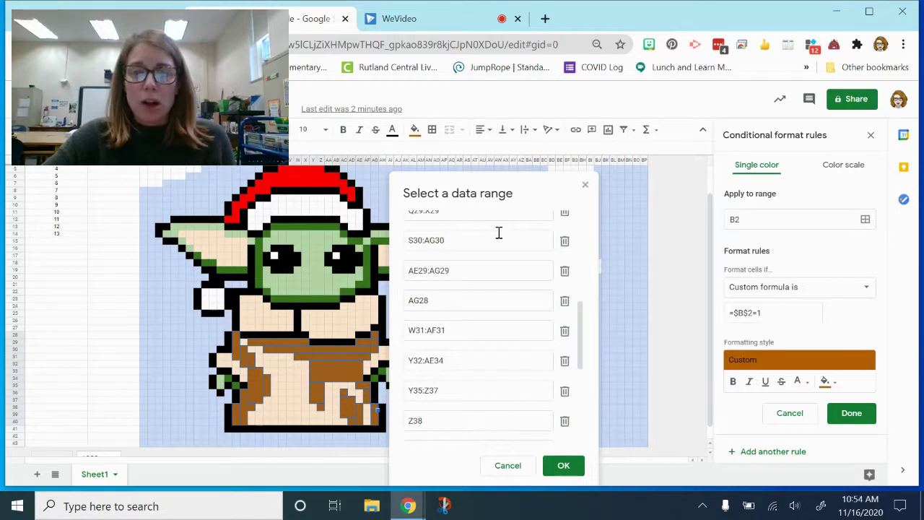
scroll(498, 263, "up", 2)
scroll(499, 264, "up", 1)
scroll(499, 264, "down", 4)
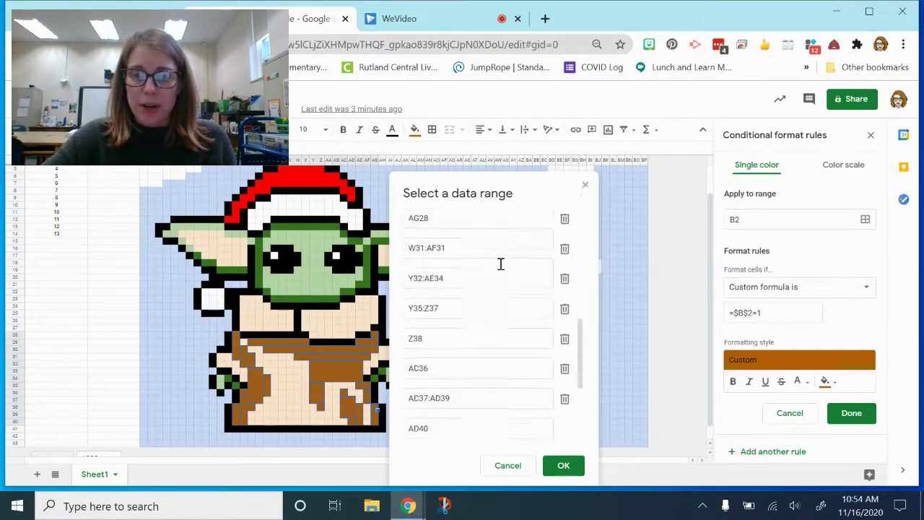
left_click(574, 468)
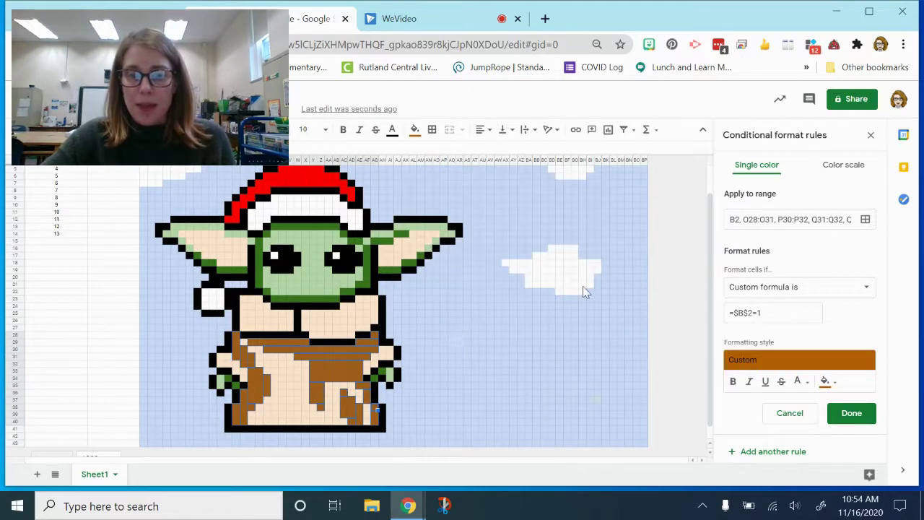
left_click(850, 417)
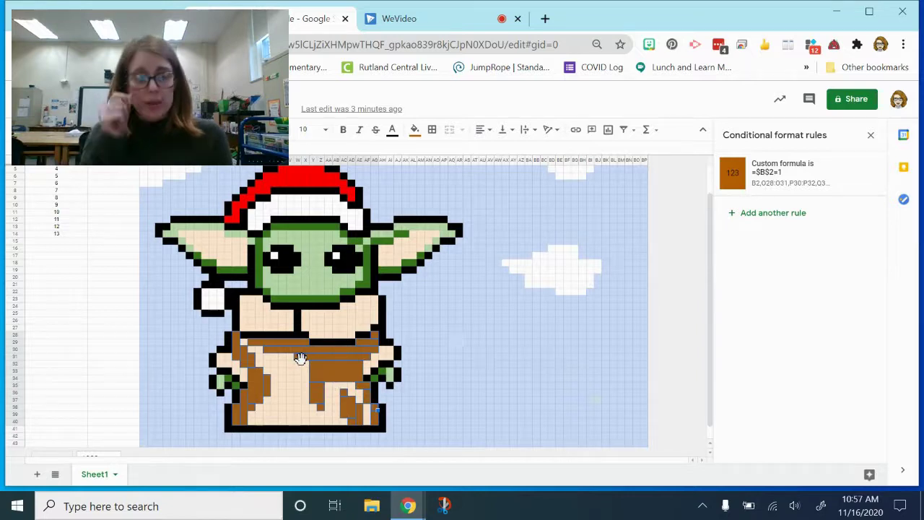
Change the selected brown robe cells to a white fill and deselect them.
left_click(415, 132)
left_click(430, 151)
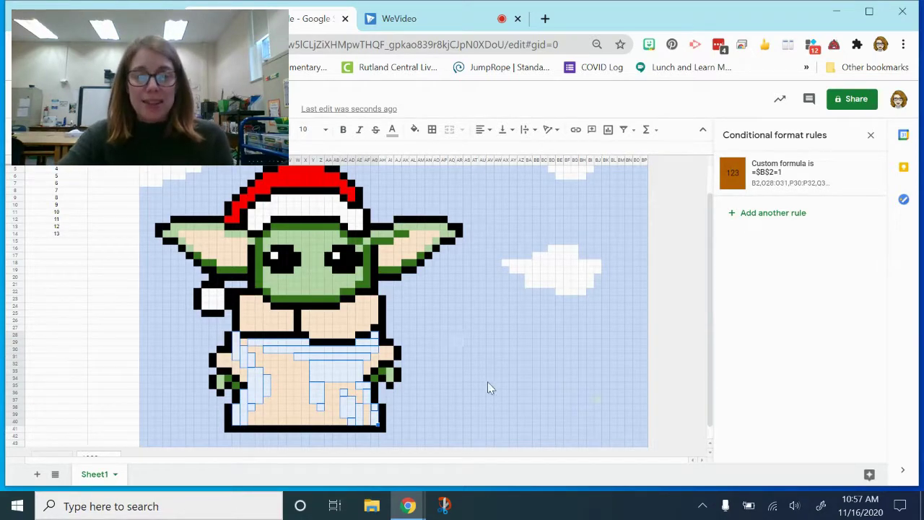
key("ctrl+z")
left_click(468, 400)
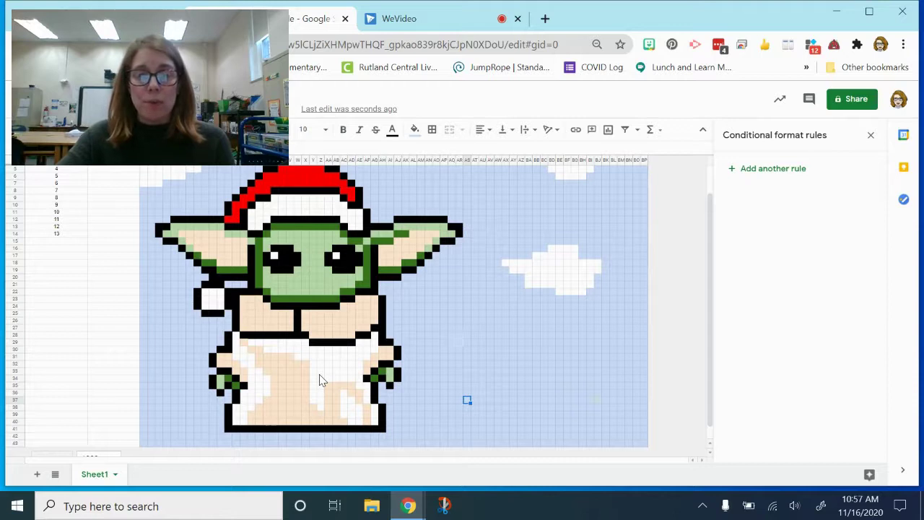
Test the rule by entering 1 as the answer to question 1, check the robe's colouring, and undo the entry.
scroll(321, 380, "up", 2)
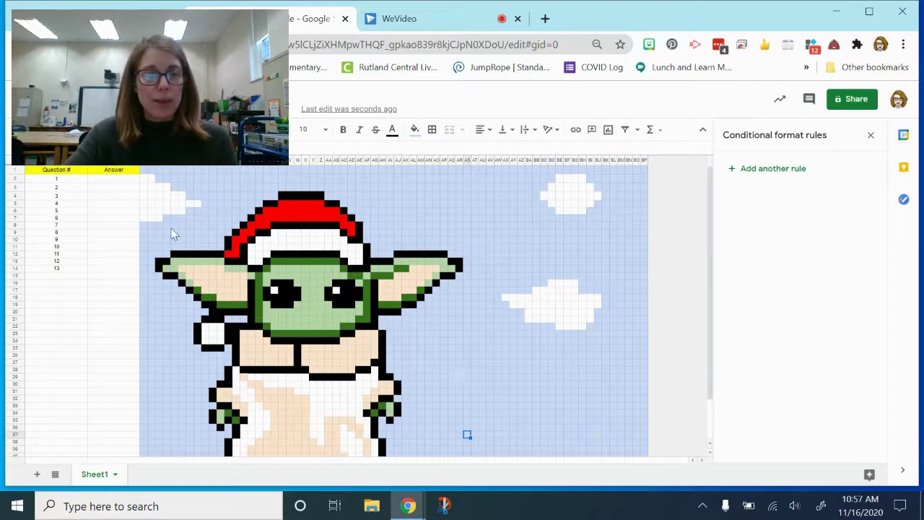
left_click(122, 184)
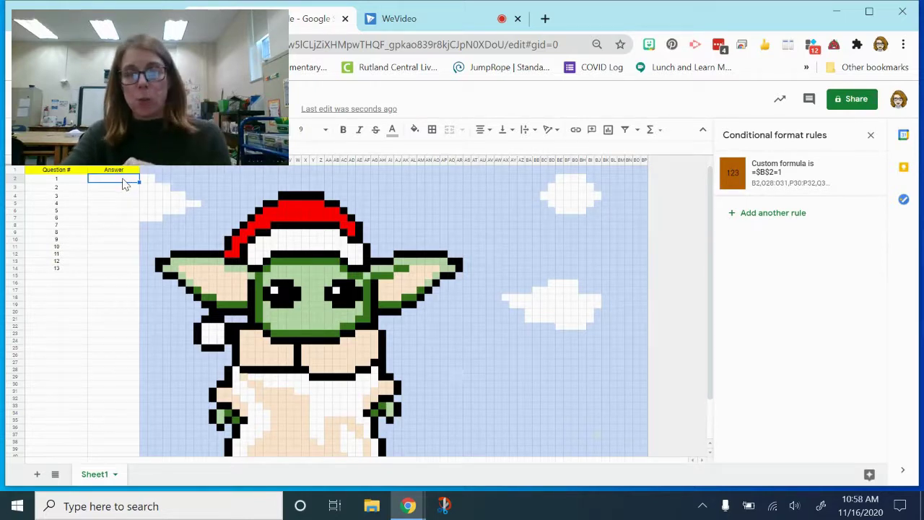
type("1")
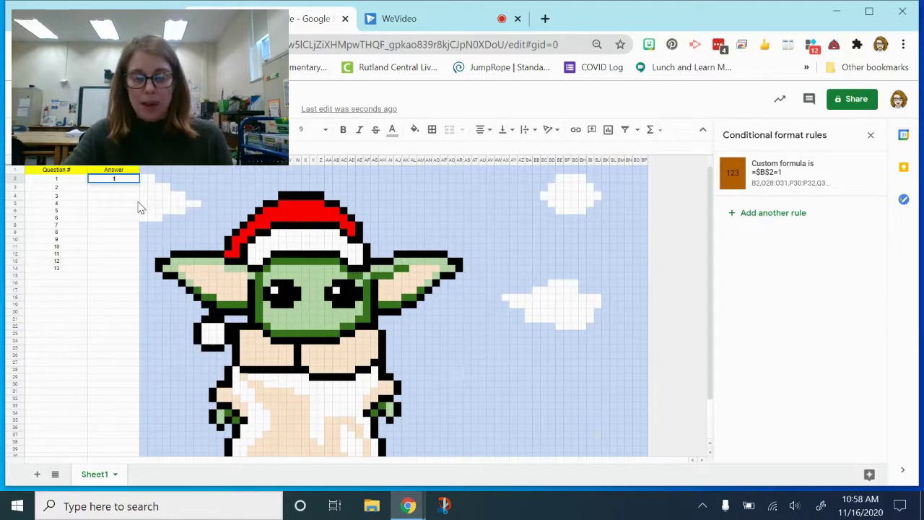
key("Return")
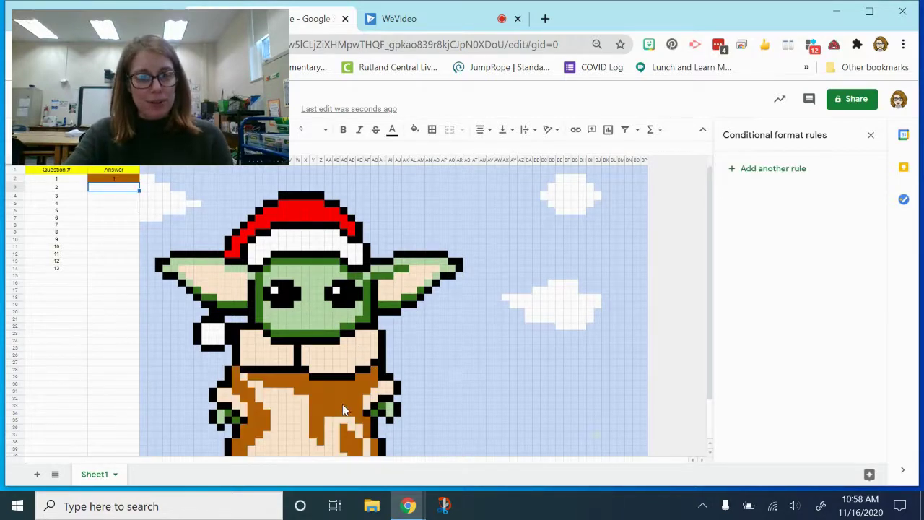
scroll(344, 408, "down", 1)
scroll(344, 409, "down", 2)
scroll(345, 408, "up", 3)
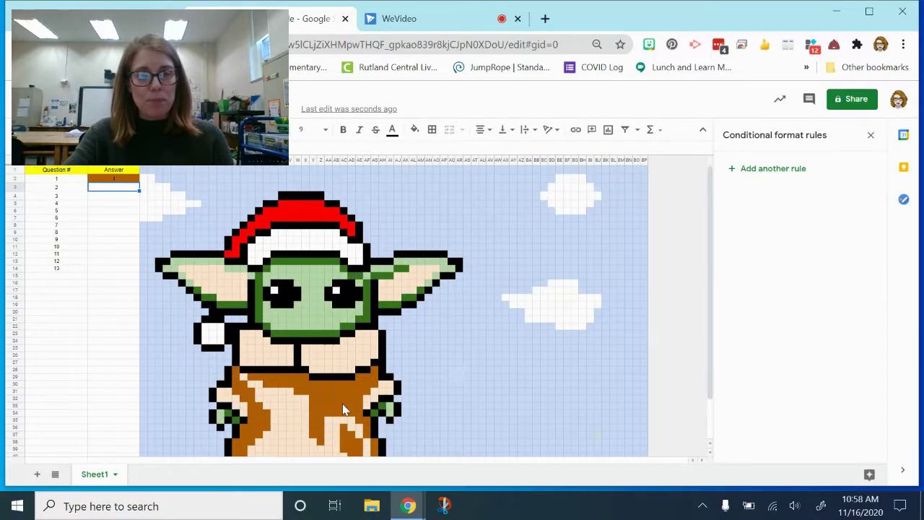
key("ctrl+z")
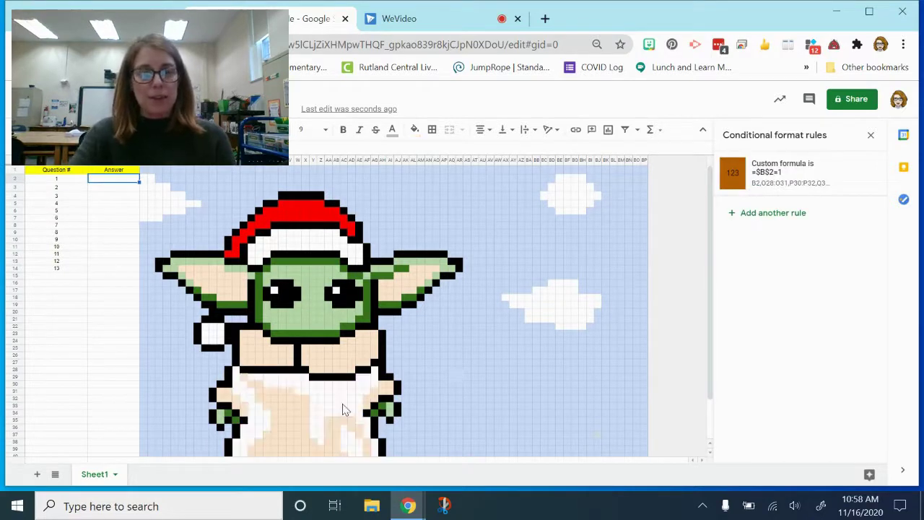
left_click(436, 407)
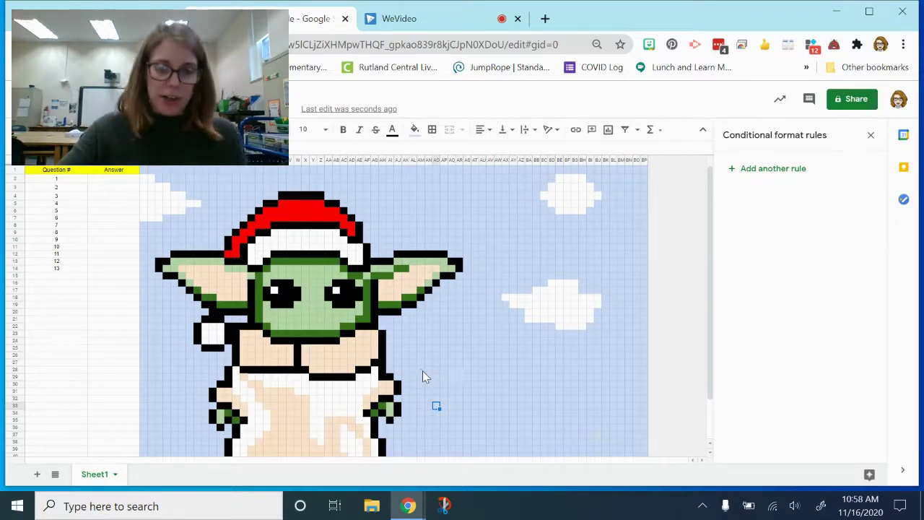
Start a new conditional formatting rule for answer cell B3 and give it a light peach fill.
scroll(424, 376, "down", 1)
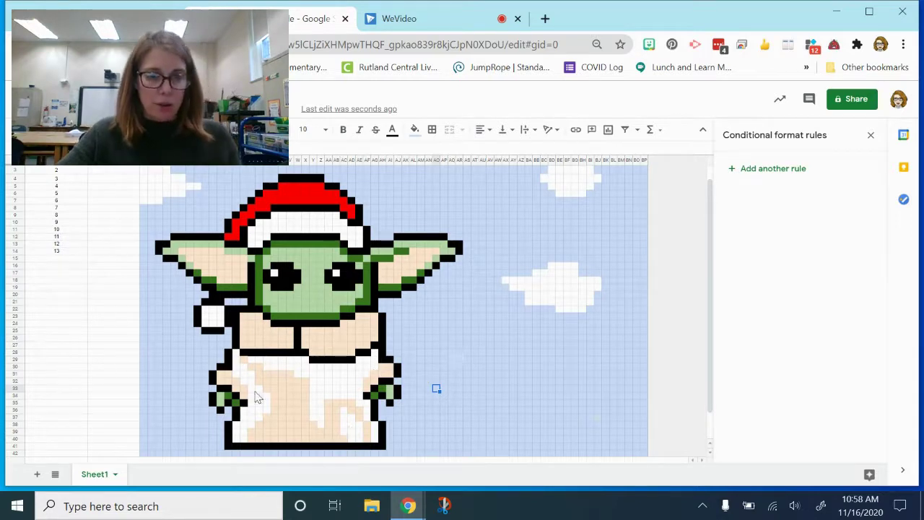
scroll(103, 258, "up", 1)
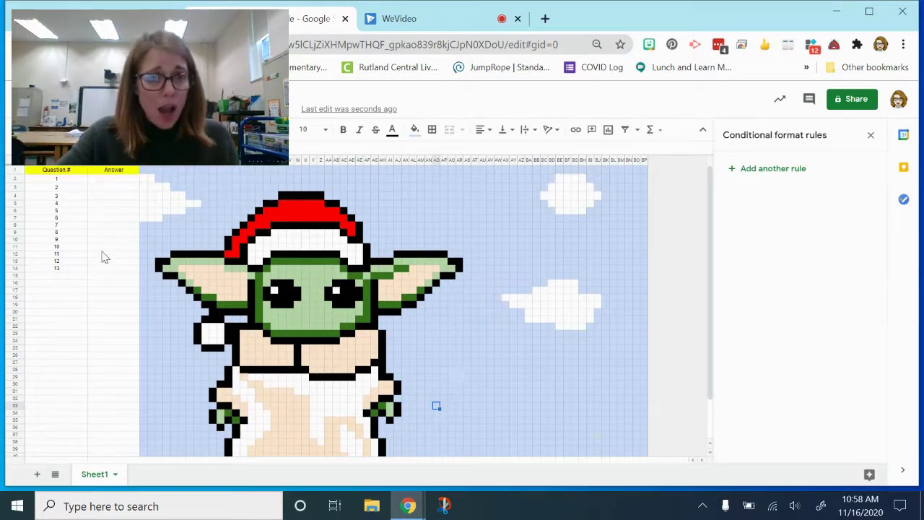
left_click(107, 193)
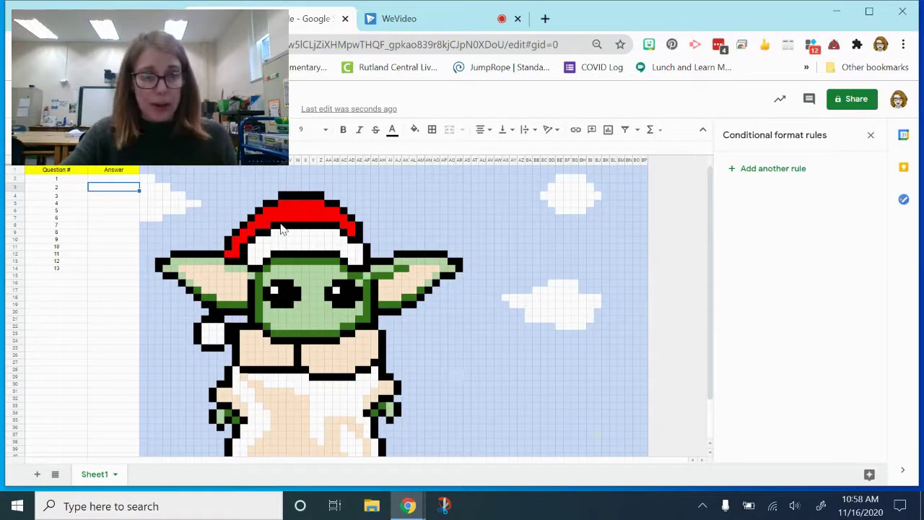
left_click(763, 174)
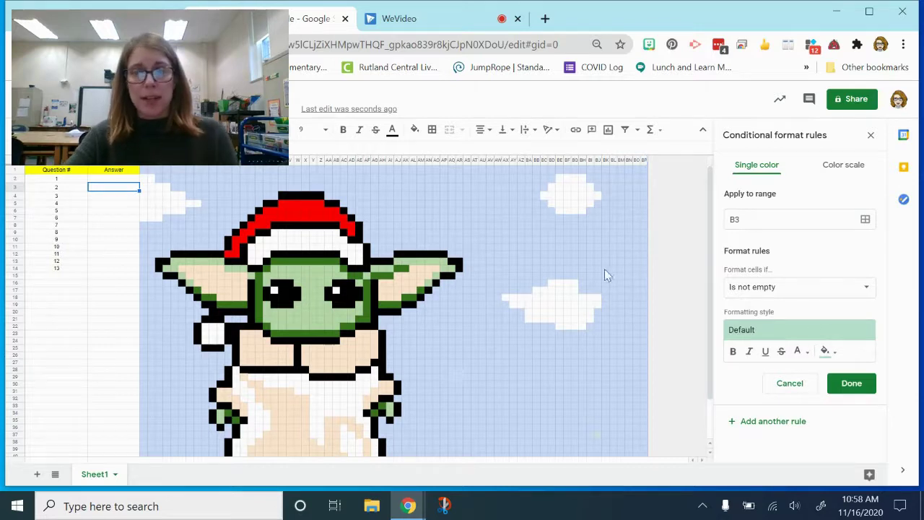
left_click(827, 352)
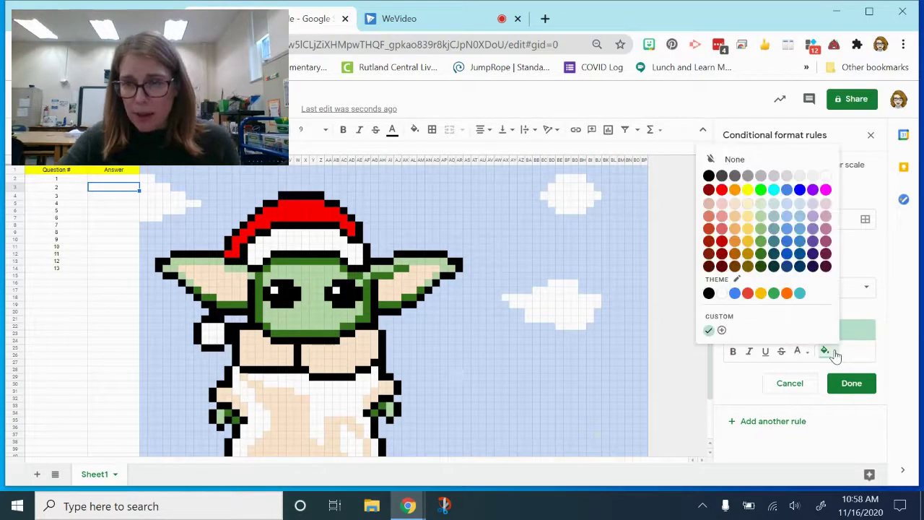
left_click(733, 208)
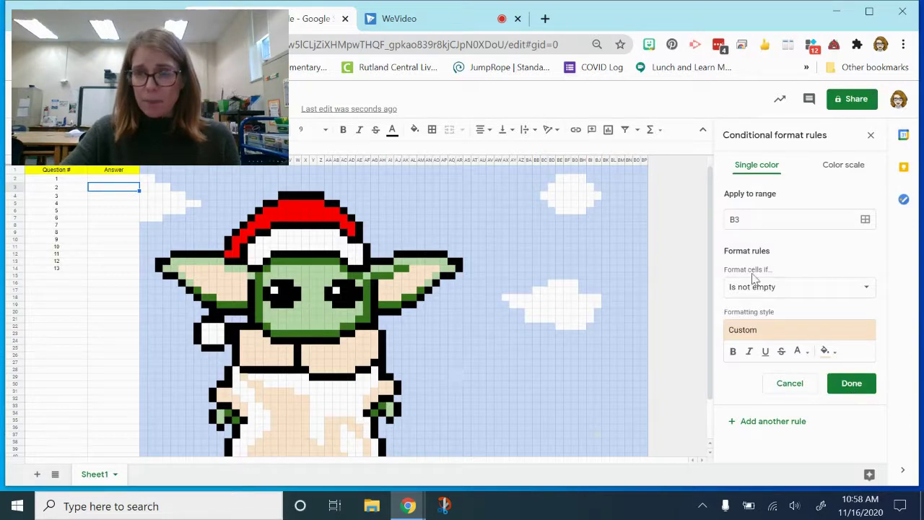
Set the B3 rule's condition to the custom formula =$B$3=1.
left_click(849, 292)
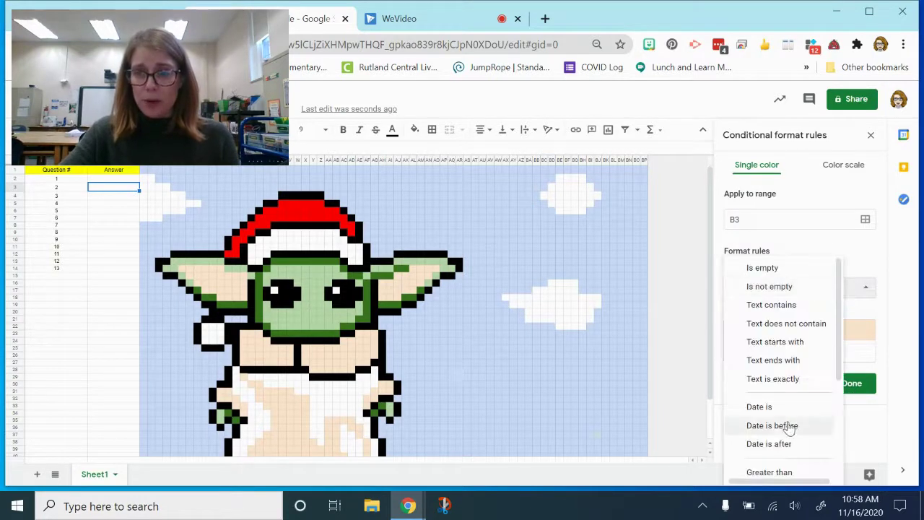
scroll(784, 423, "down", 2)
scroll(784, 423, "down", 1)
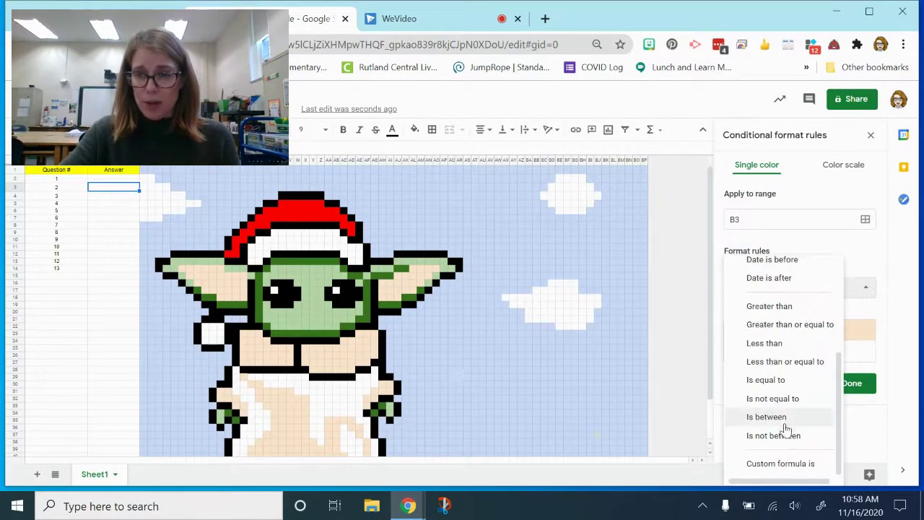
left_click(791, 471)
left_click(740, 314)
type("=")
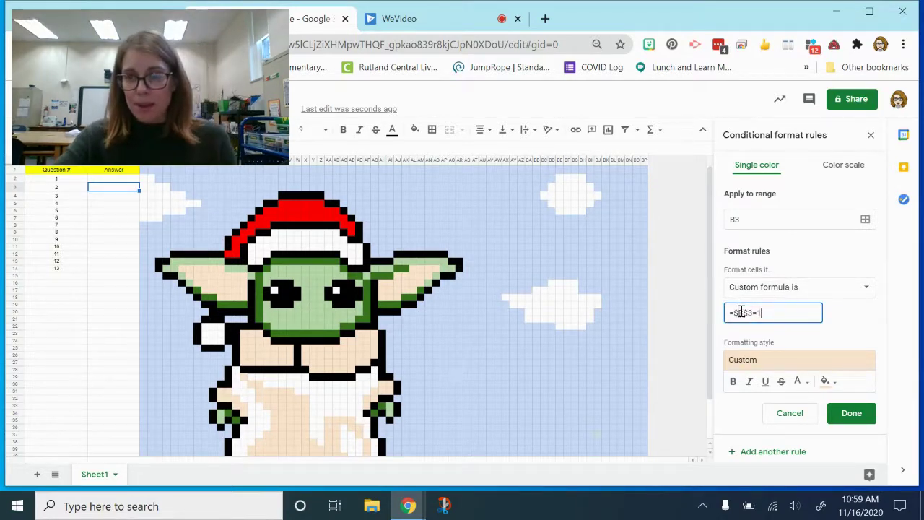
Extend the B3 rule's range with the peach cells of the character's left-side hand, including M31, N30:N31 and M32:O32.
left_click(866, 221)
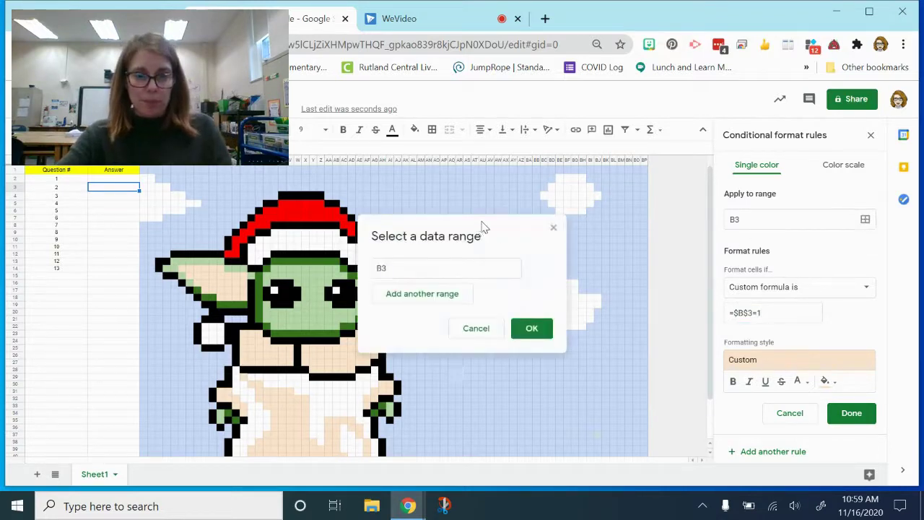
left_click_drag(484, 227, 585, 191)
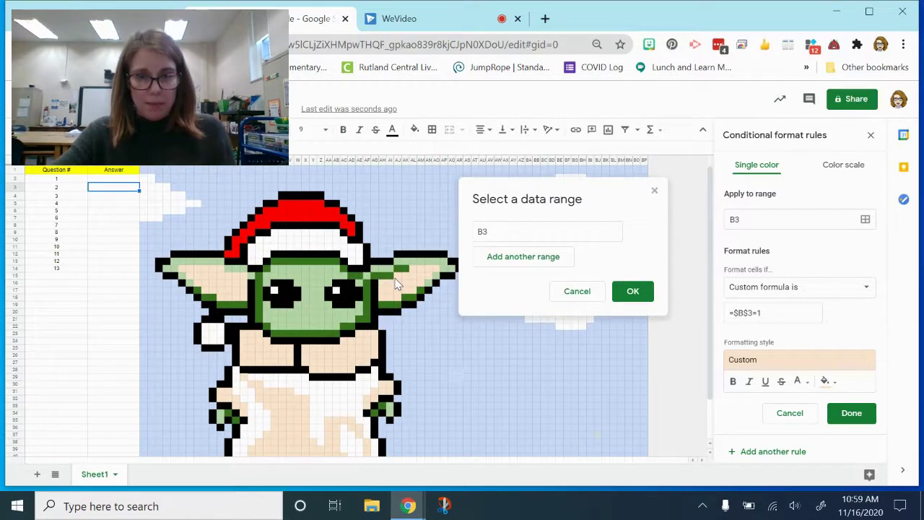
scroll(396, 283, "down", 2)
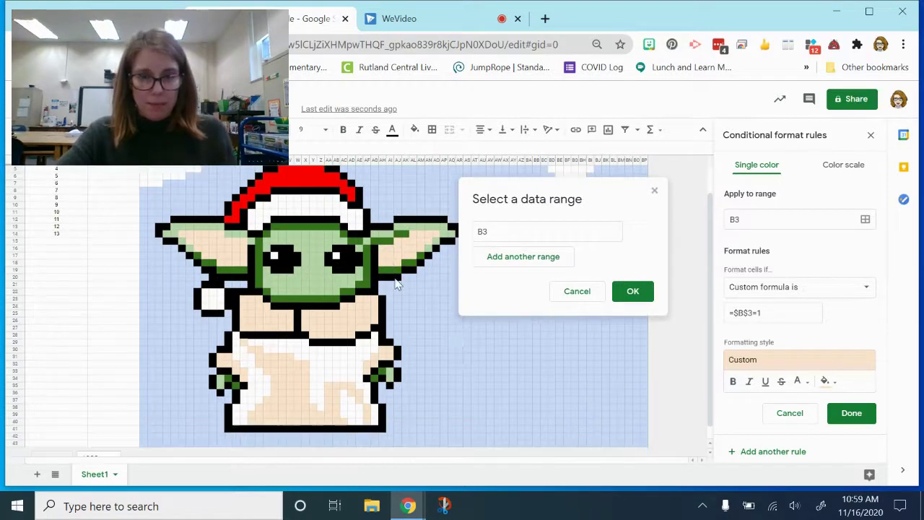
left_click(227, 353, "ctrl")
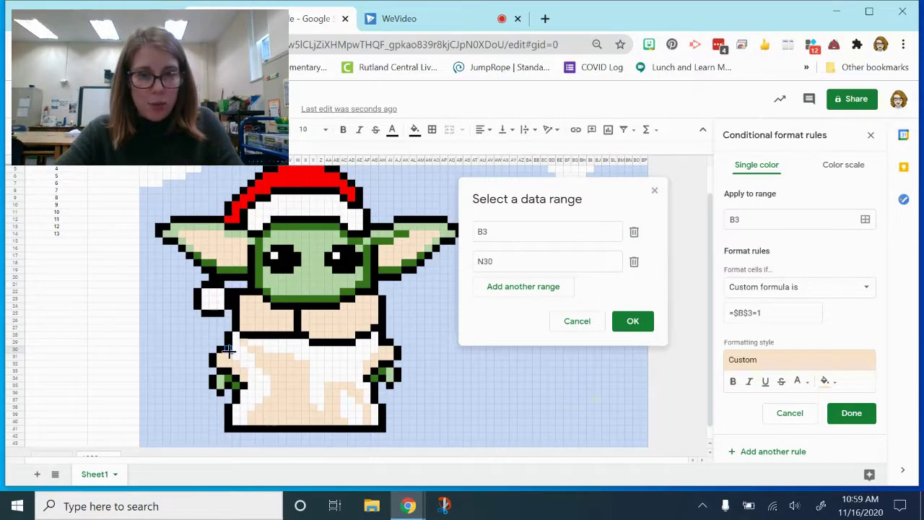
left_click(634, 262)
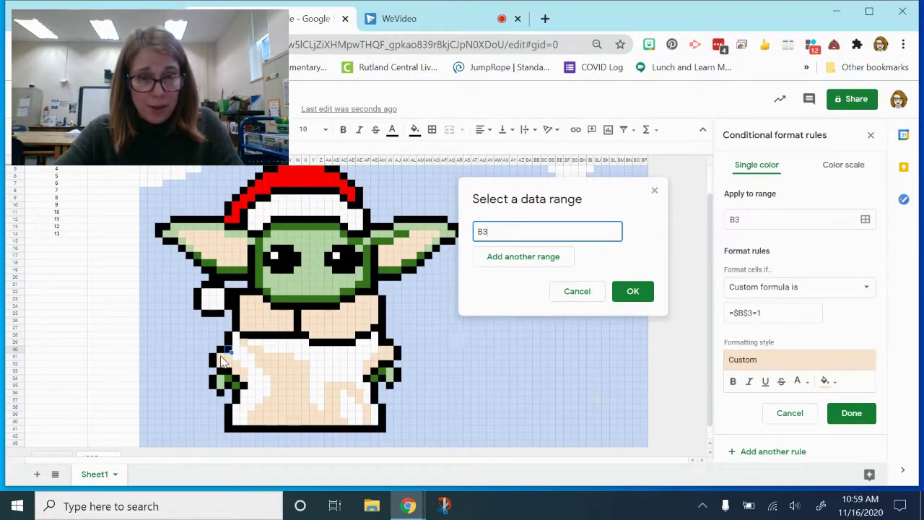
left_click(222, 361, "ctrl")
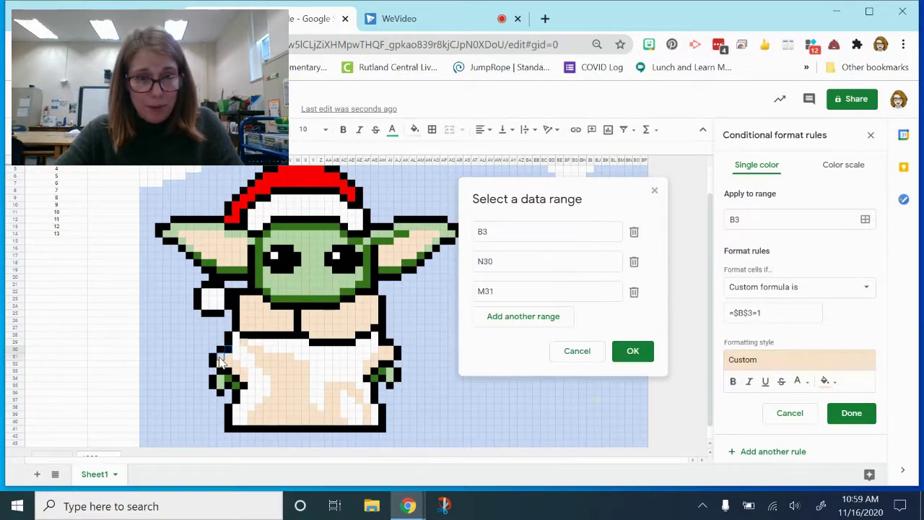
left_click(230, 364, "ctrl")
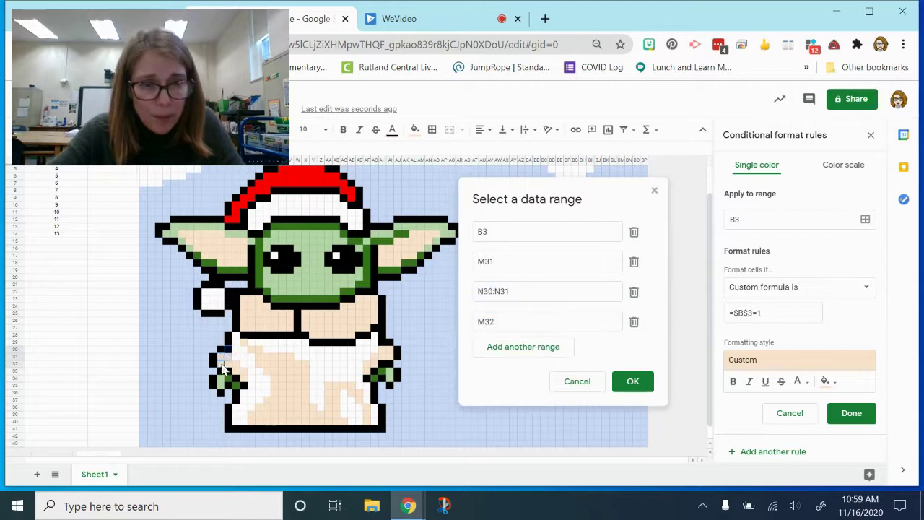
left_click(238, 372, "ctrl")
left_click(246, 383, "ctrl")
left_click(245, 388, "ctrl")
Add the peach patches in the robe's body to the range, through AC35:AD35, AD36:AE36, AE37 and AF38:AF40.
left_click_drag(252, 354, 288, 368)
left_click_drag(266, 374, 302, 422)
left_click_drag(273, 379, 266, 422)
left_click_drag(258, 406, 335, 422)
left_click(267, 401, "ctrl")
left_click(343, 422, "ctrl")
left_click_drag(327, 386, 351, 386)
left_click_drag(351, 393, 366, 423)
Add the peach cells of the right-side hand to the range: AH30:AI31, AG31:AG32 and AF32:AF33.
left_click(381, 350, "ctrl")
left_click_drag(383, 351, 390, 357)
left_click_drag(376, 357, 369, 372)
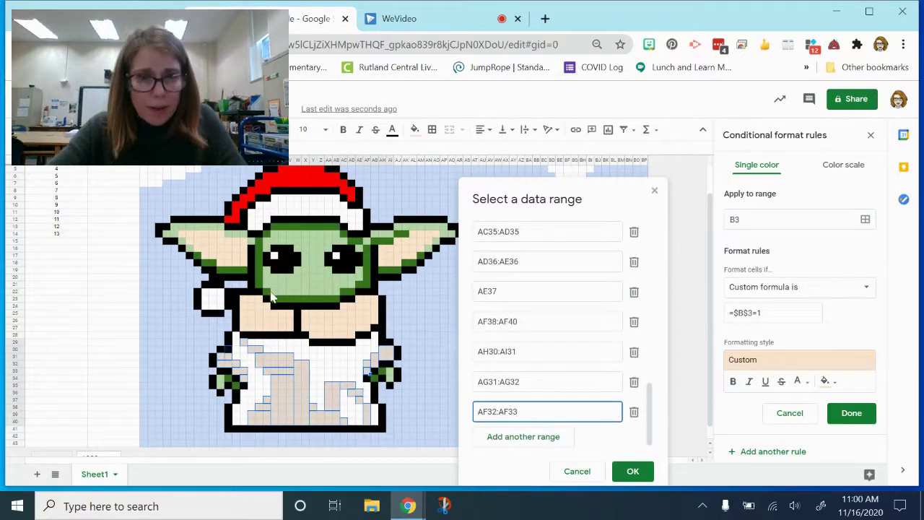
Add the collar's peach cells to the range, from P23:R23 and P24:S27 across to AE23:AG23, and save the rule.
left_click(244, 297, "ctrl")
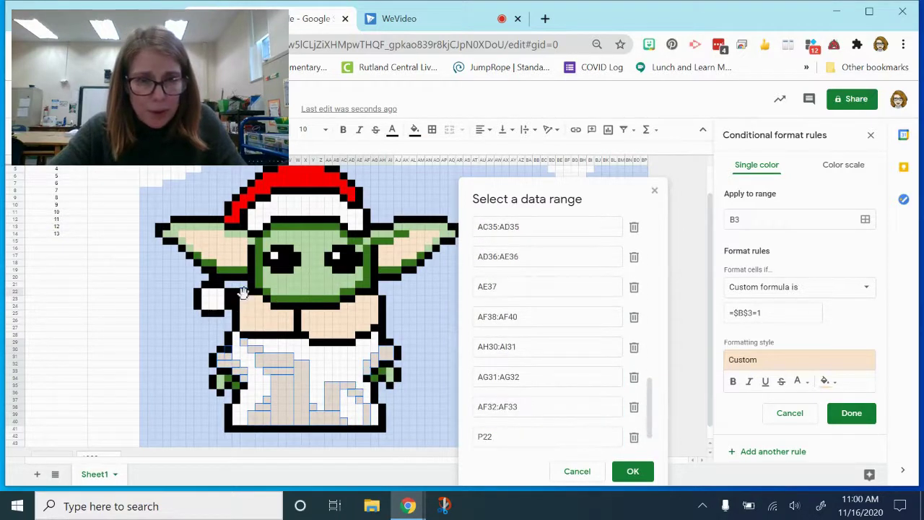
left_click(245, 299, "ctrl")
left_click_drag(242, 300, 250, 299)
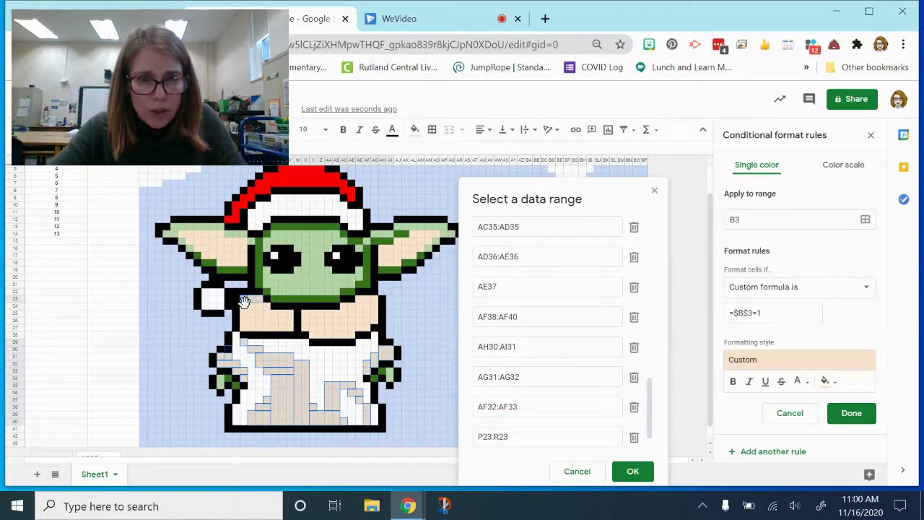
left_click_drag(244, 307, 365, 328)
left_click_drag(313, 334, 350, 334)
left_click_drag(342, 299, 372, 305)
left_click_drag(372, 313, 372, 298)
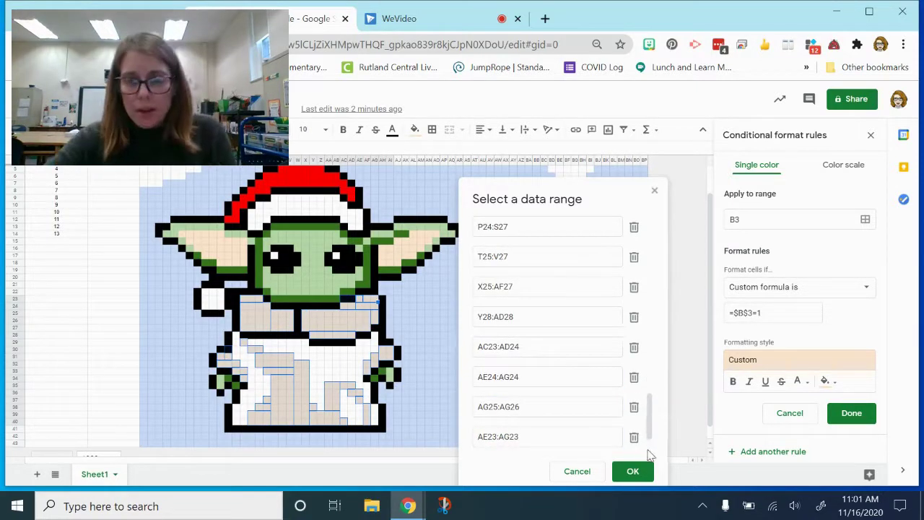
left_click(627, 471)
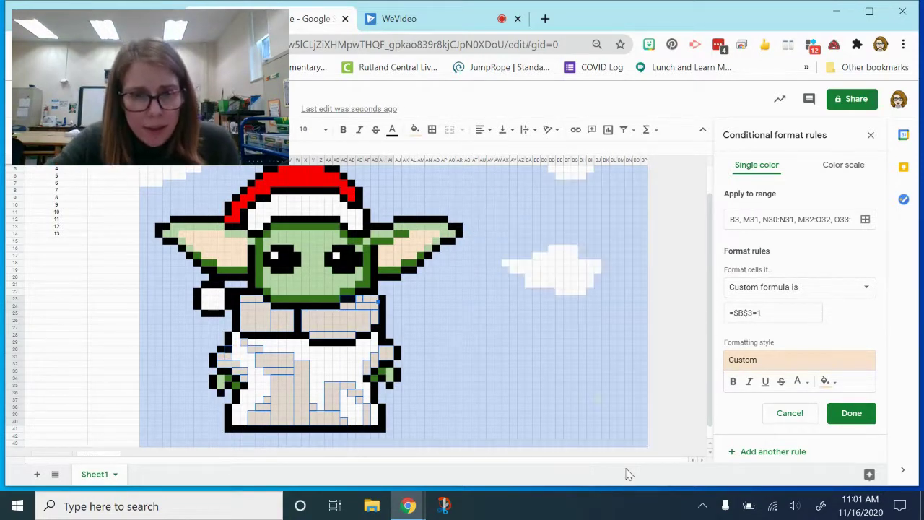
left_click(851, 413)
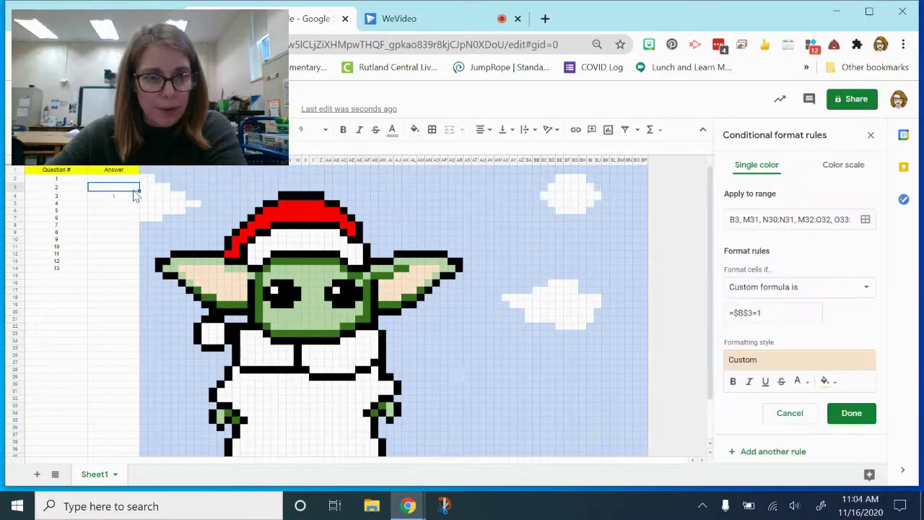
Clear the answer cell for question 3 and look over the robe and collar in the picture.
left_click(131, 197)
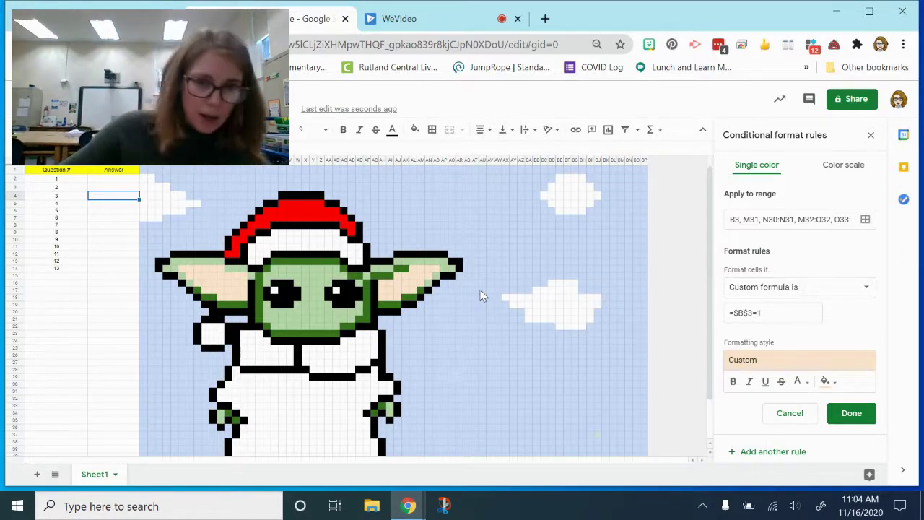
scroll(339, 382, "down", 2)
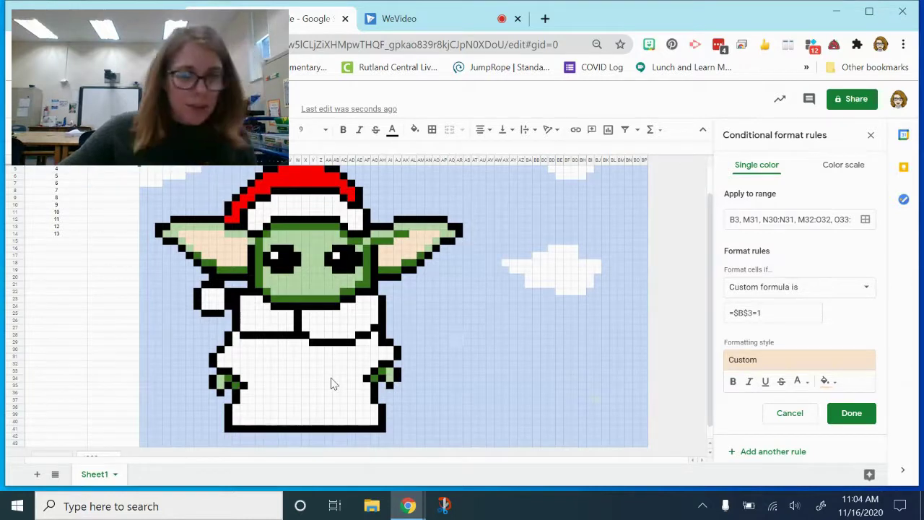
scroll(333, 384, "down", 1)
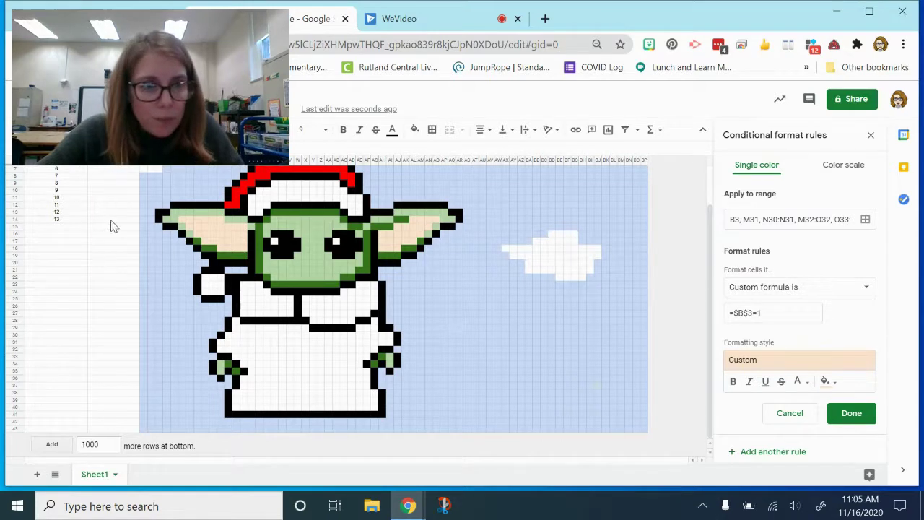
scroll(114, 227, "up", 3)
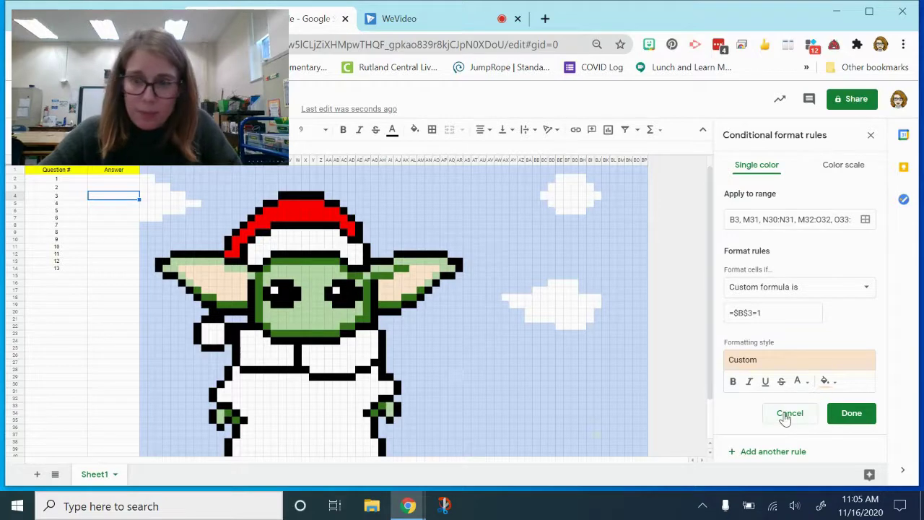
Close the peach rule and add a conditional format rule for B4, the question 3 answer cell, with a black fill.
left_click(862, 413)
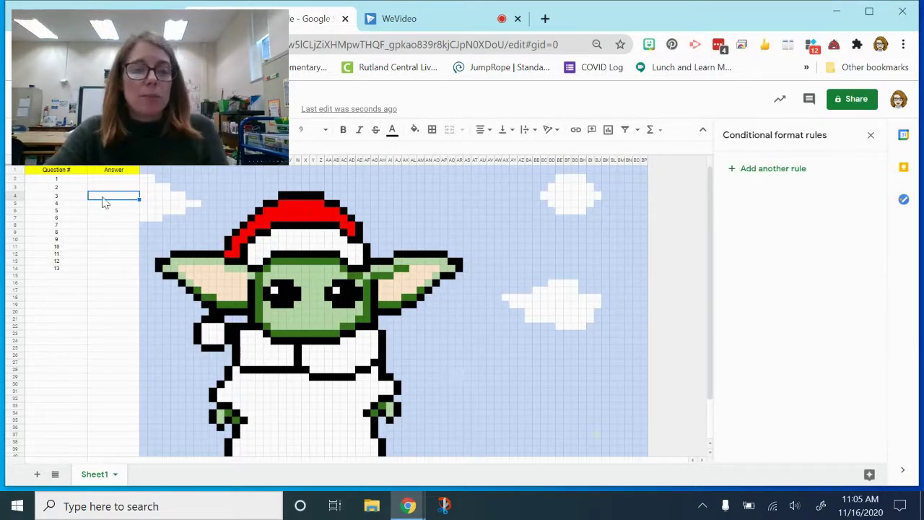
left_click(765, 173)
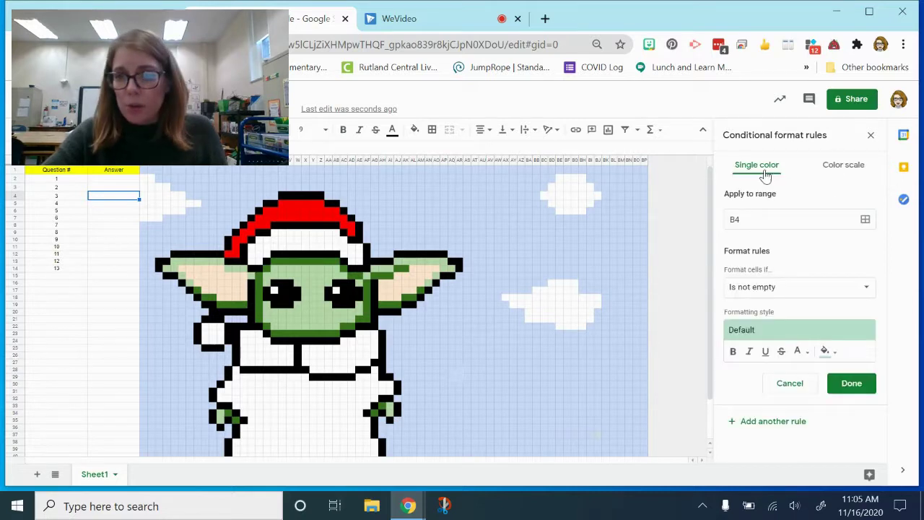
left_click(827, 352)
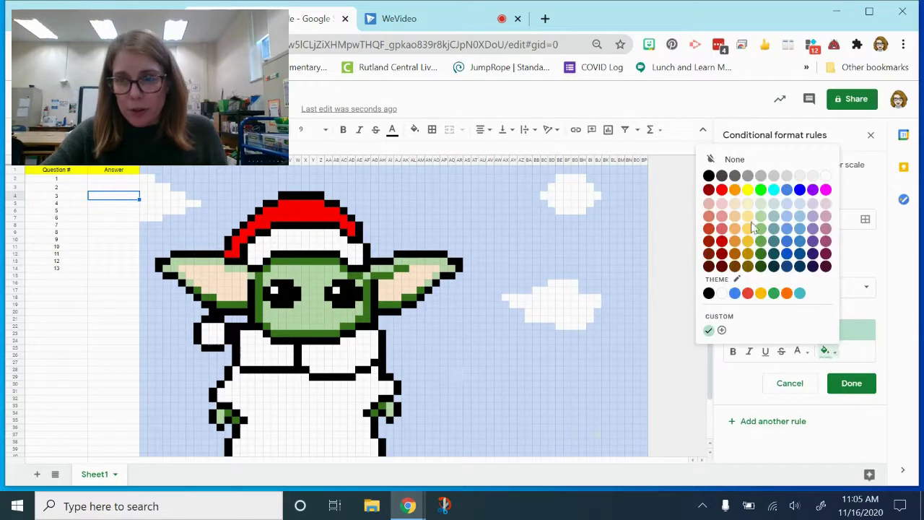
left_click(708, 176)
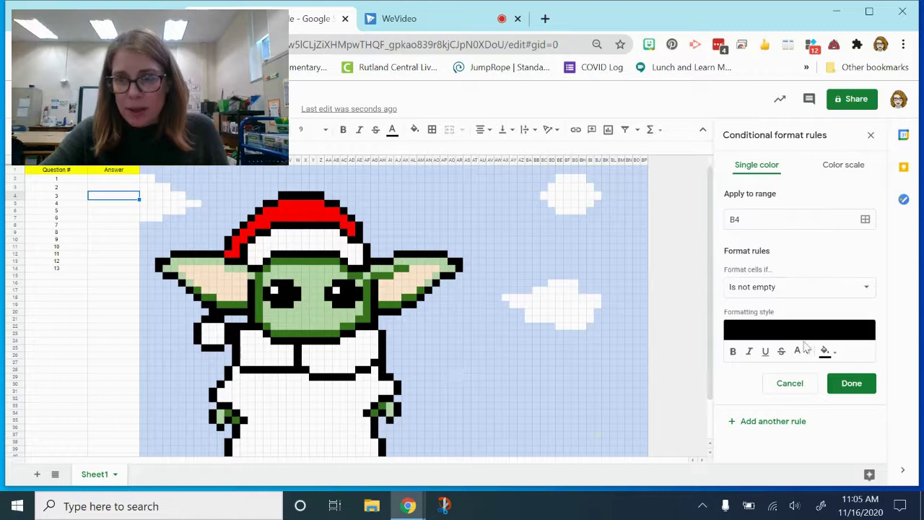
Set the rule's condition to the custom formula =$B$4=1.
left_click(758, 290)
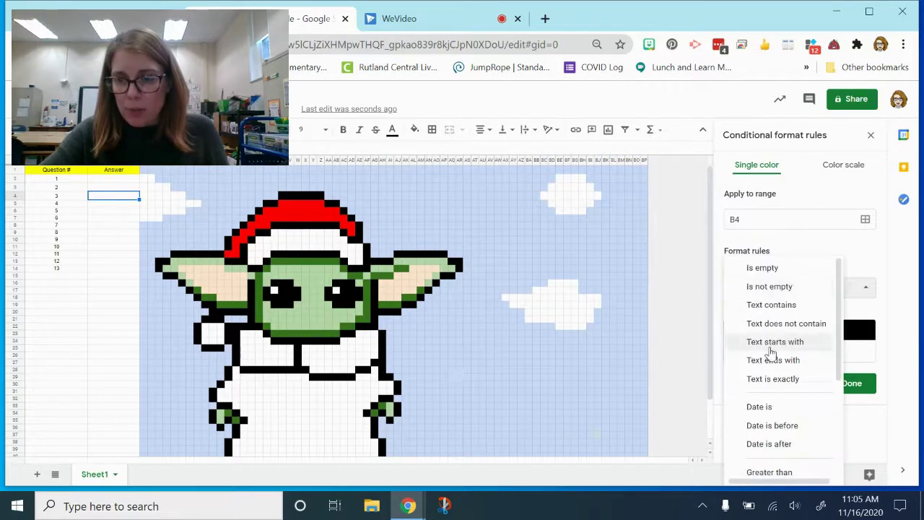
scroll(771, 352, "down", 3)
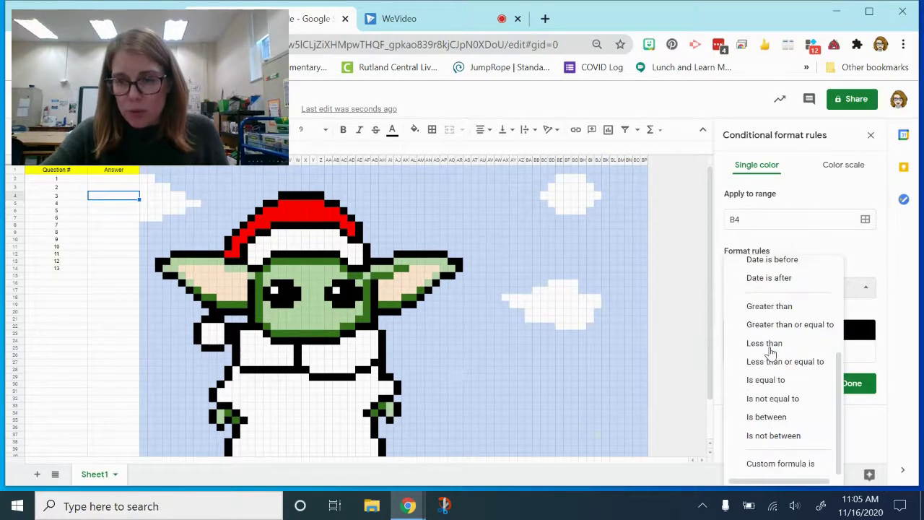
left_click(768, 466)
left_click(740, 313)
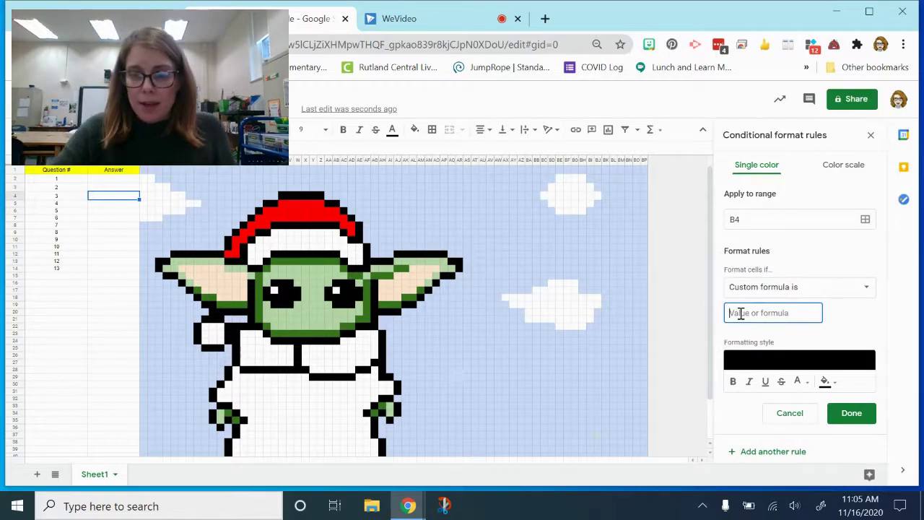
type("=")
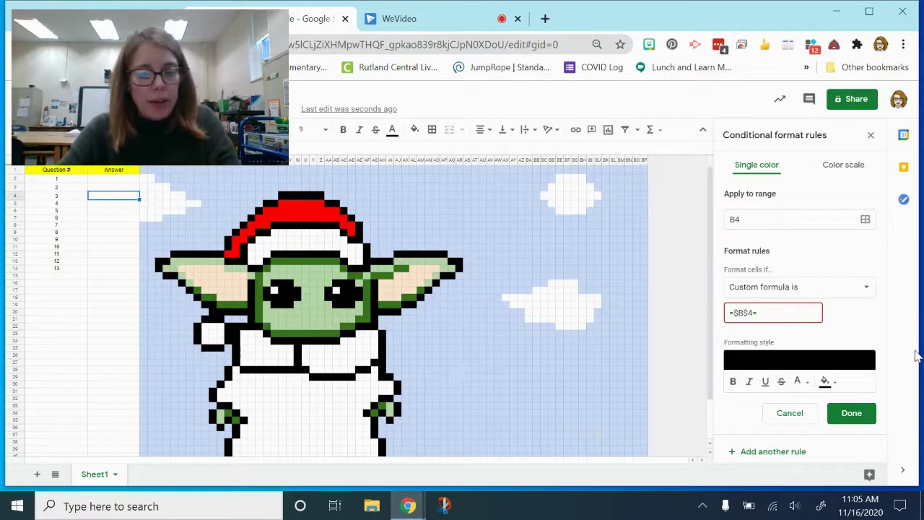
type("1")
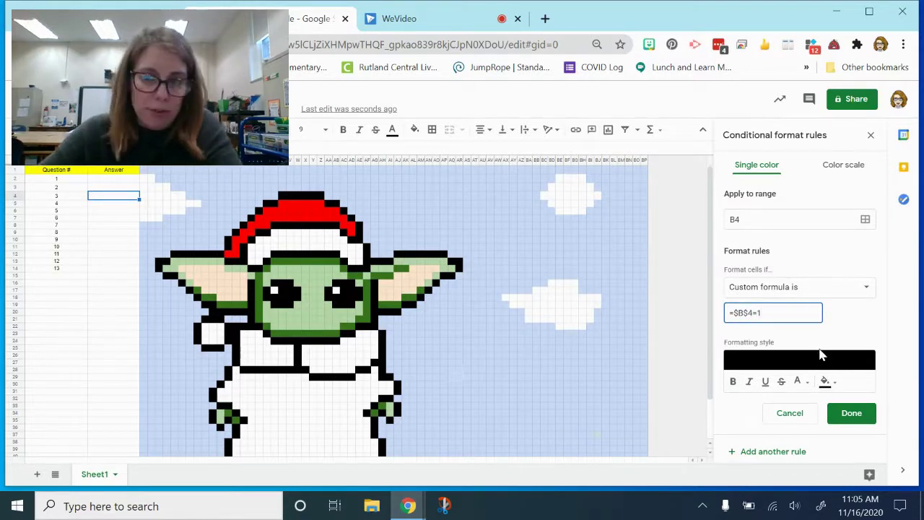
Add the robe's black outline to the range along the hem, including N41:AH41 and AH38:AH40, and up the left-hand side and hand.
scroll(361, 357, "down", 1)
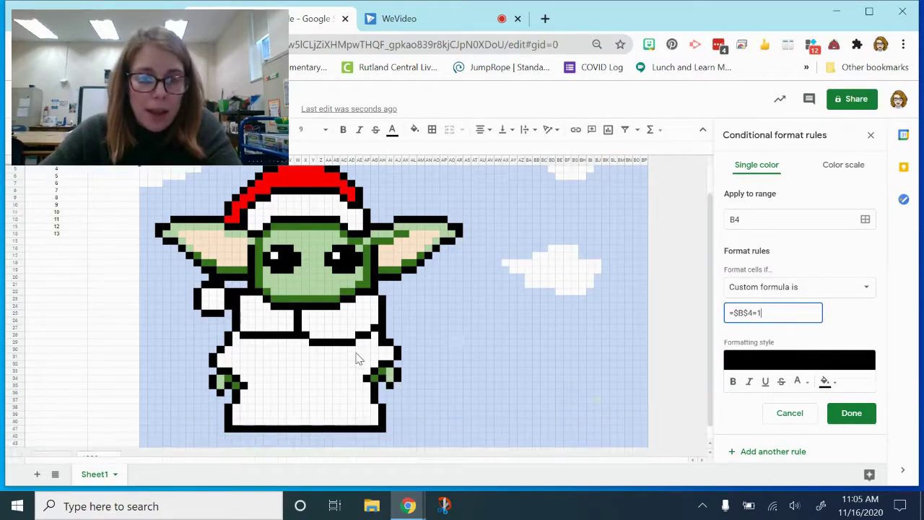
left_click(865, 219)
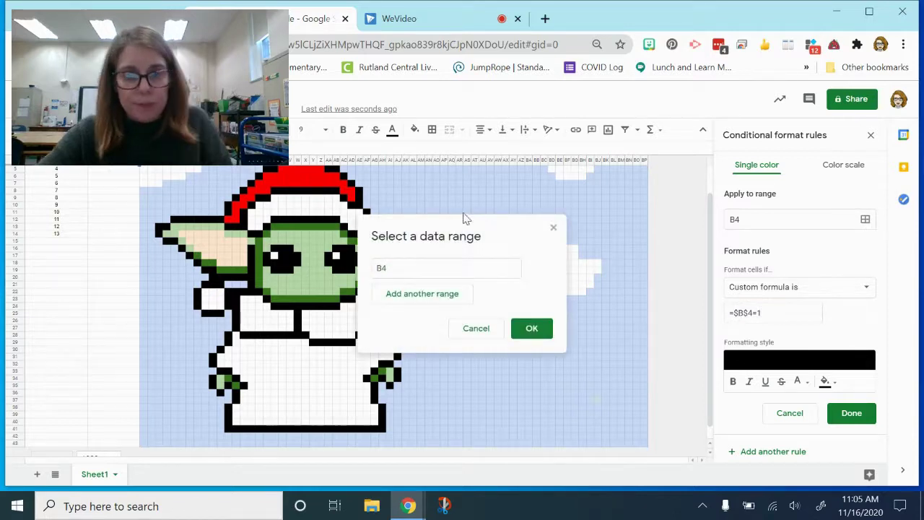
left_click_drag(468, 234, 638, 192)
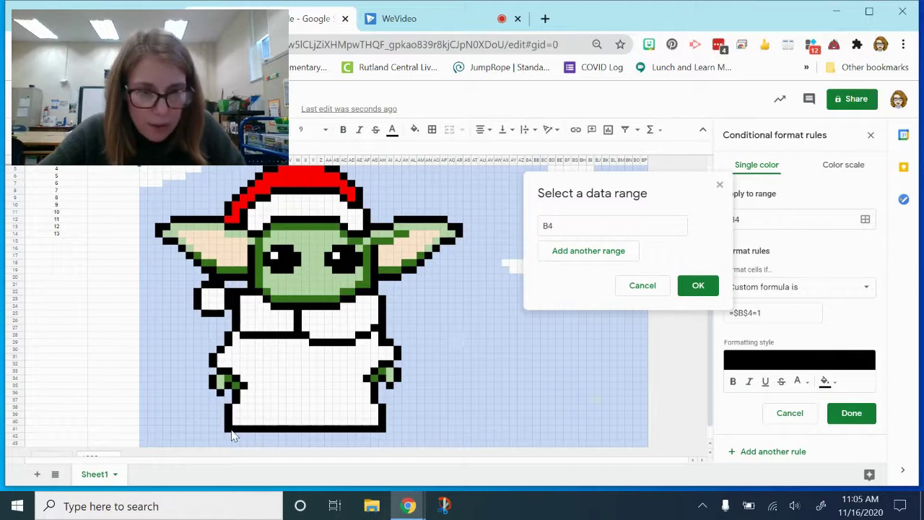
left_click_drag(229, 430, 391, 421)
left_click_drag(382, 385, 383, 400)
left_click_drag(229, 406, 213, 385)
left_click(245, 385, "ctrl")
left_click(238, 378, "ctrl")
left_click(229, 385, "ctrl")
left_click_drag(222, 363, 213, 363)
left_click_drag(230, 334, 230, 342)
Add the black outline cells of the right-side hand and sleeve to the range, up to the shoulder.
left_click(373, 378, "ctrl")
left_click(396, 384, "ctrl")
left_click_drag(404, 370, 405, 377)
left_click_drag(388, 363, 396, 342)
Add the collar's black outline, including AE28:AF28, Y29:AD29, P28:X28, O22:O27, P22:Q22, W25:W27 and AH23:AH28, and save the rule.
left_click_drag(388, 298, 372, 334)
left_click(381, 327, "ctrl")
left_click_drag(317, 341, 356, 341)
left_click_drag(245, 334, 309, 334)
mouse_move(237, 291)
left_mouse_down()
mouse_move(237, 327)
mouse_move(254, 291)
left_mouse_up()
left_click_drag(297, 312, 297, 327)
left_click_drag(388, 298, 388, 334)
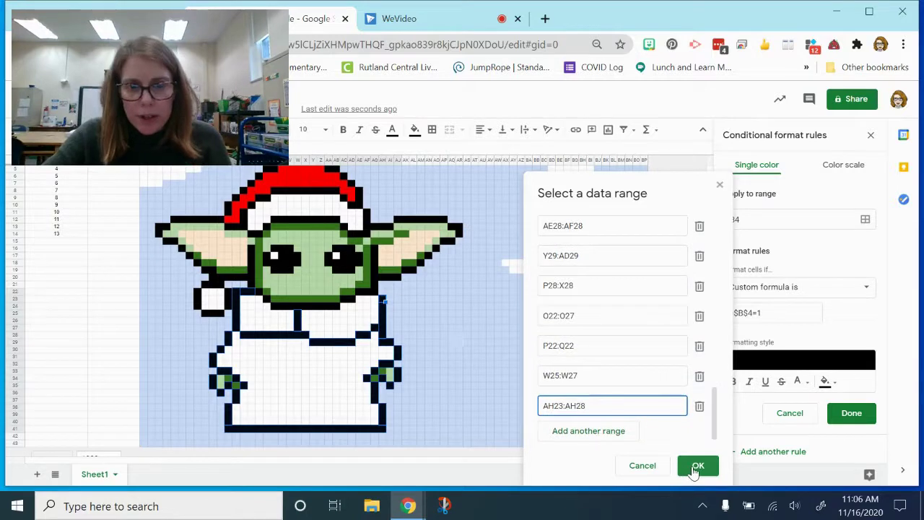
left_click(696, 467)
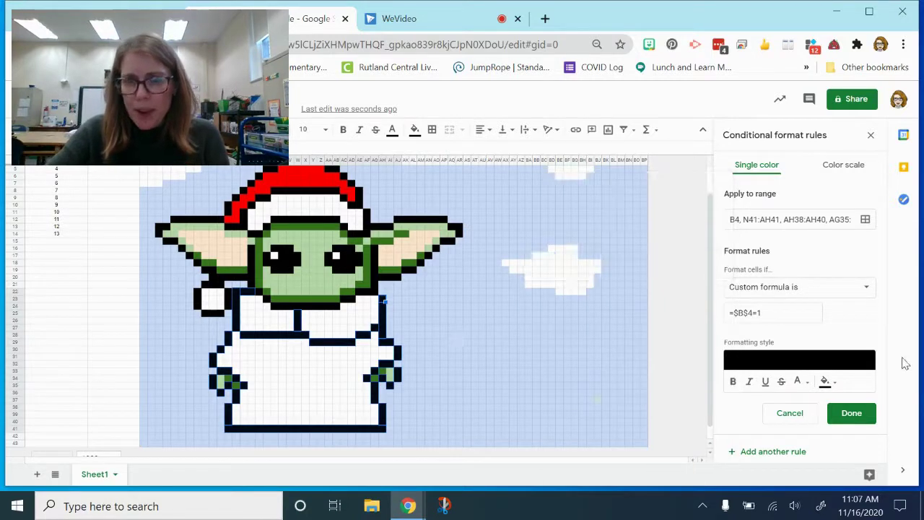
left_click(849, 418)
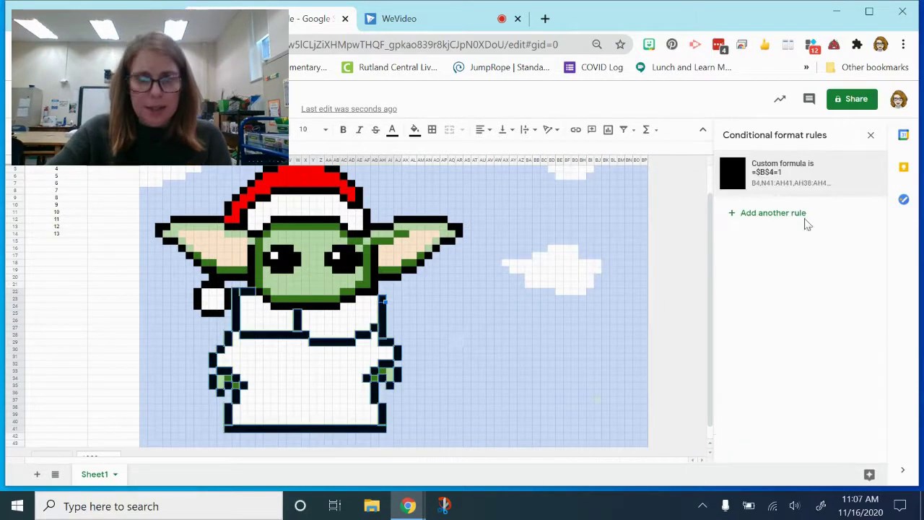
Reset the fill color of the selected robe outline cells.
left_click(415, 129)
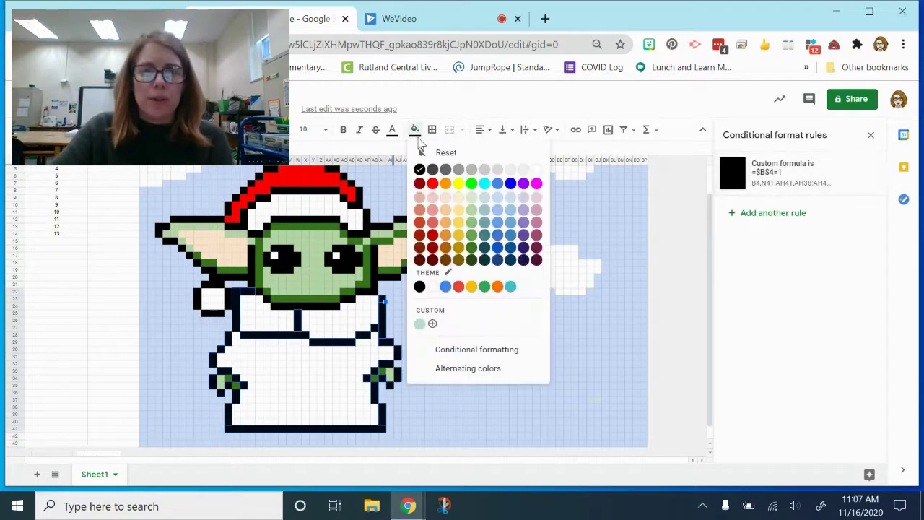
left_click(446, 153)
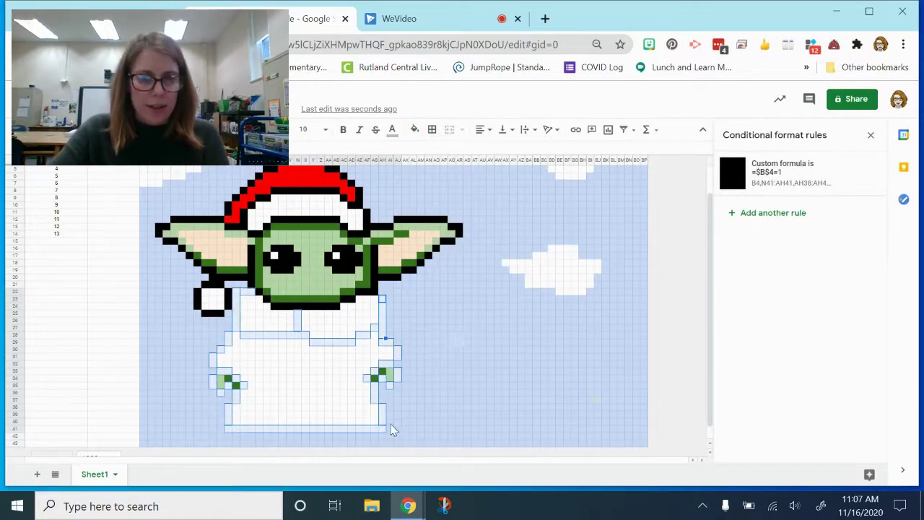
left_click(301, 403)
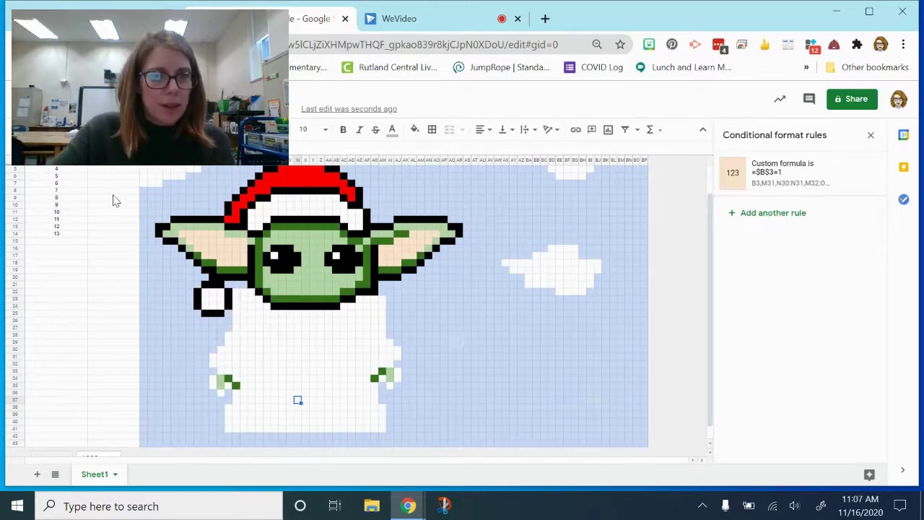
Enter 1 as the question 3 answer to test the black outline rule, and clear the cell again.
scroll(109, 177, "up", 1)
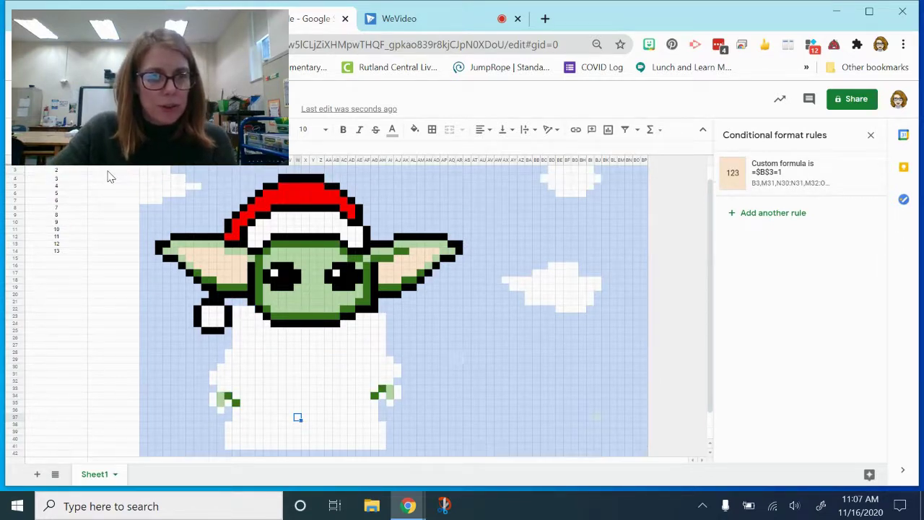
left_click(111, 182)
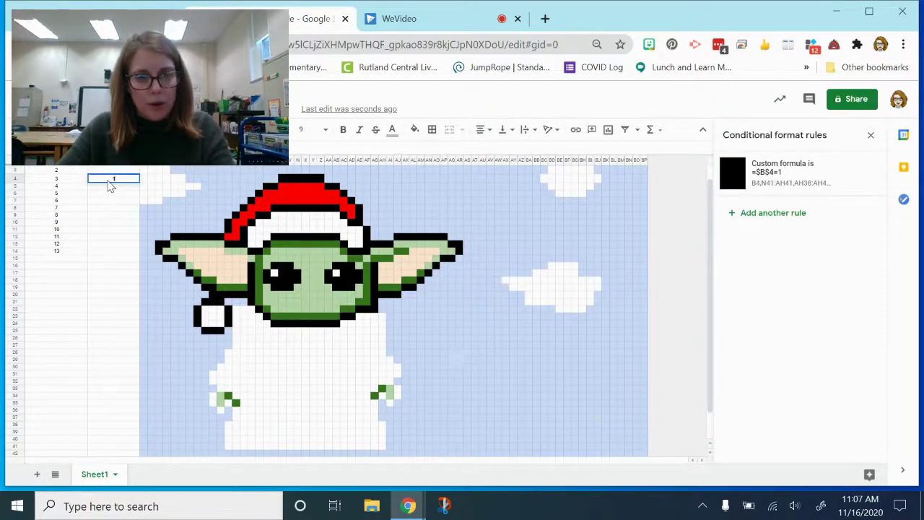
type("1")
key("Return")
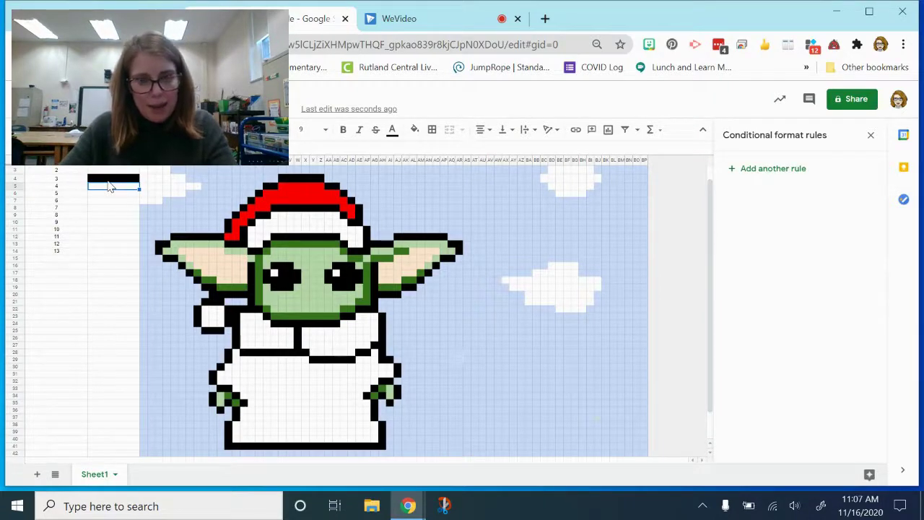
key("Up")
key("Delete")
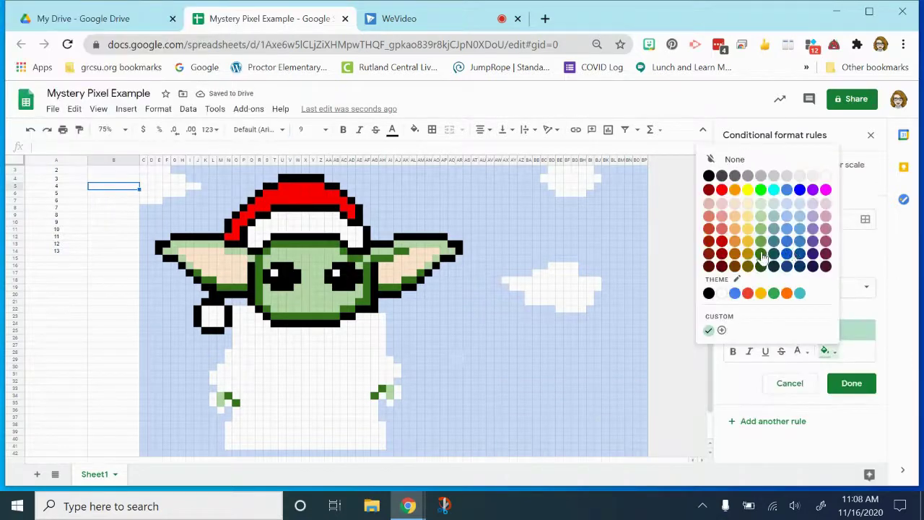
Give the rule for B5, the question 4 answer cell, a dark green fill and the custom formula =$B$5=1.
left_click(761, 257)
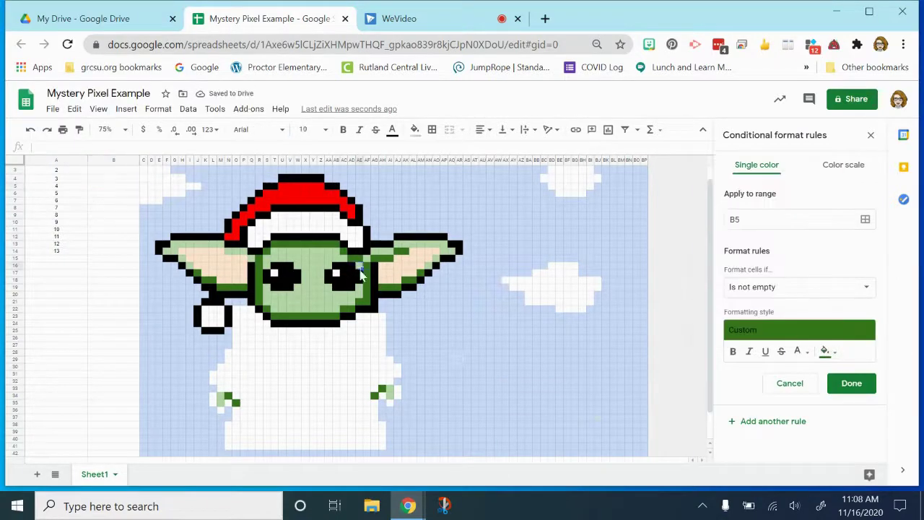
left_click(798, 287)
left_click(751, 307)
type("=$B$")
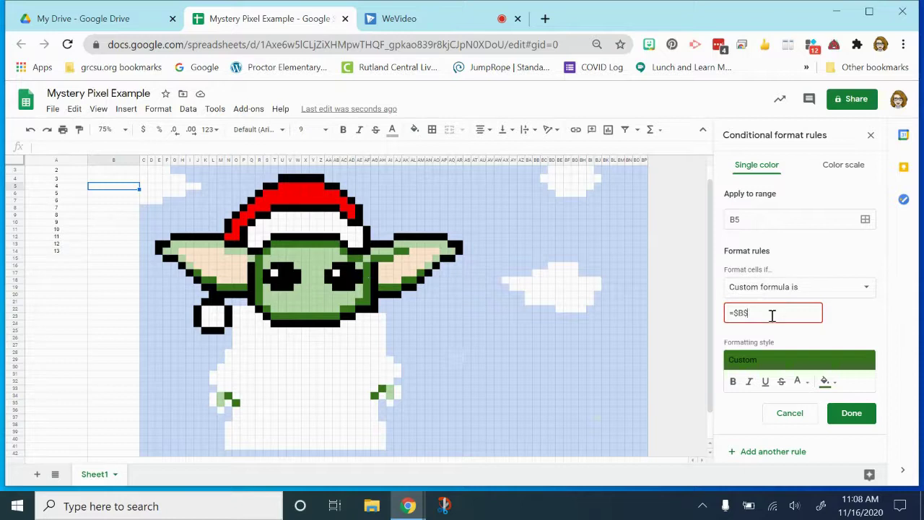
Add the dark green cells of the hands, face border and left-side ear to the range, from N34, O35, AG34, AH33 and T23:AB23 through J17.
left_click(865, 218)
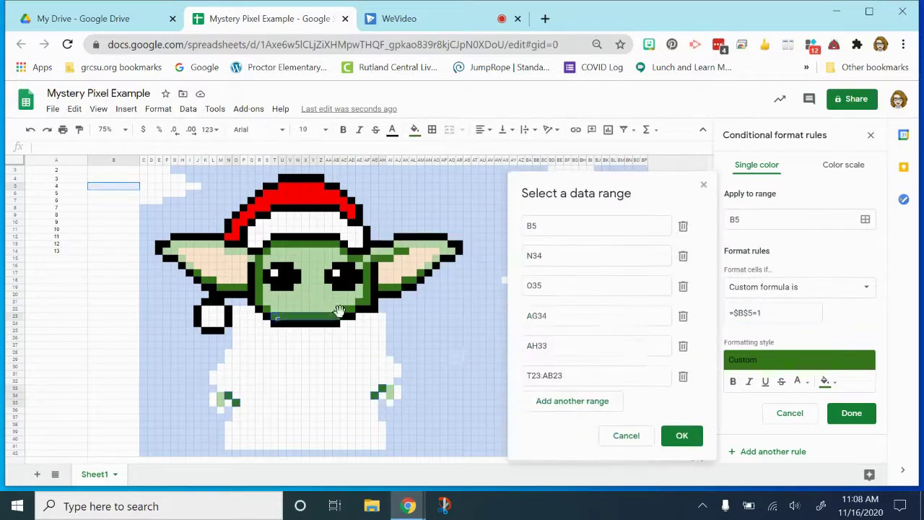
left_click(365, 259)
left_click(370, 250)
left_click_drag(355, 257, 363, 257)
left_click(348, 251)
left_click_drag(278, 243, 340, 243)
left_click(270, 250)
left_click_drag(263, 257, 216, 280)
left_click(270, 310)
left_click(201, 273)
Add the right-side ear's dark green cells AH19:AJ19, AG15:AI15, AJ14:AK14 and AK18:AL18, and confirm the range for B5.
left_click_drag(383, 287, 398, 287)
left_click_drag(375, 258, 406, 251)
left_click_drag(406, 280, 424, 397)
left_click(421, 273)
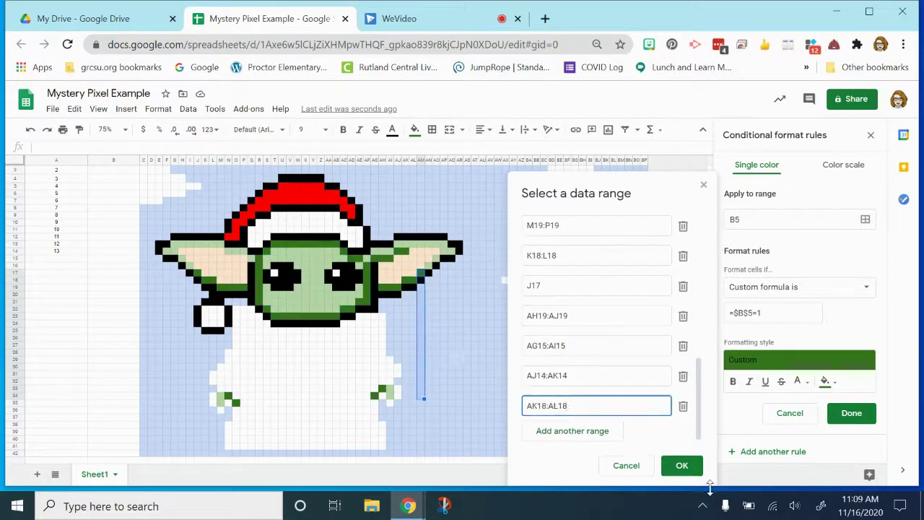
left_click(682, 465)
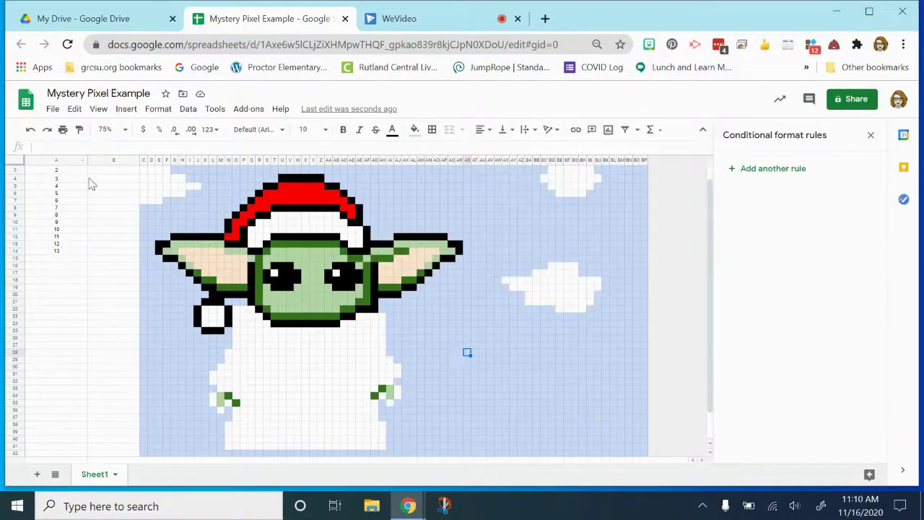
left_click(108, 186)
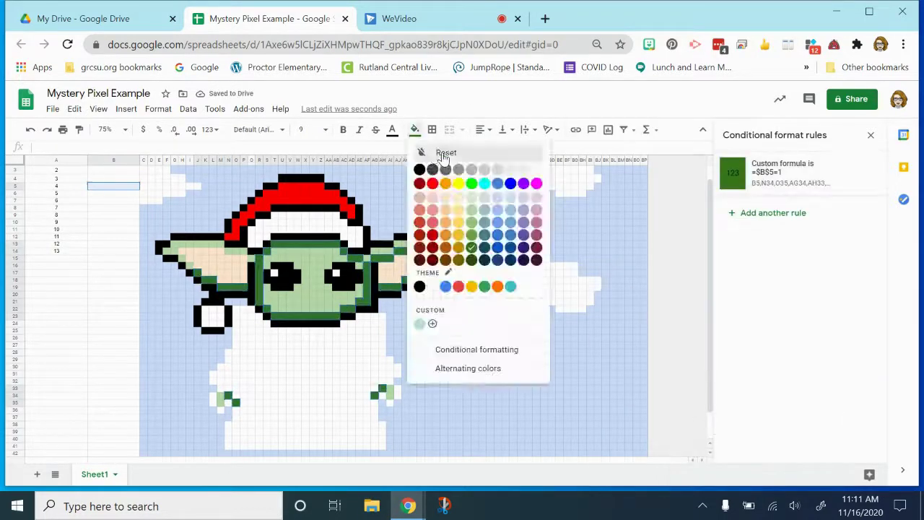
Create a rule for B6, the question 5 answer cell, with a light green fill and the custom formula =$B$6=1.
left_click(108, 193)
left_click(765, 165)
left_click(794, 287)
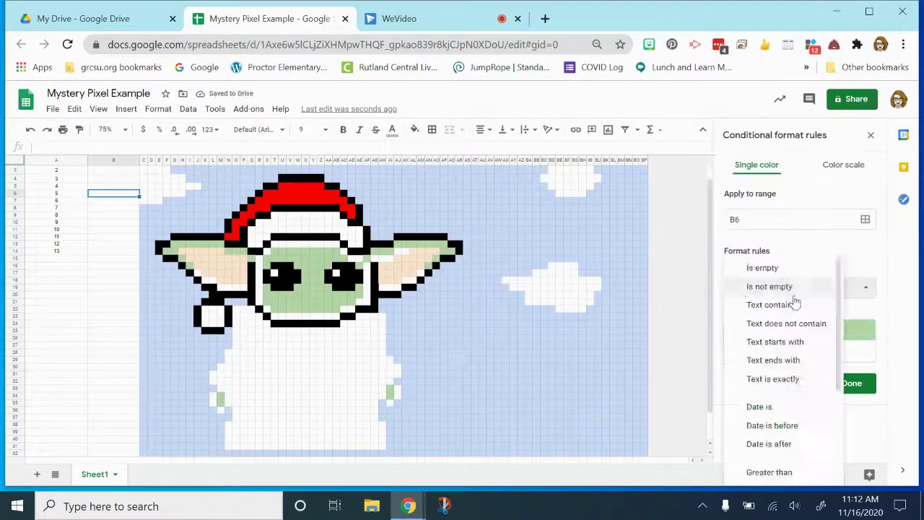
scroll(794, 361, "down", 3)
left_click(783, 462)
left_click(772, 313)
type("=$B$6=1")
Add the light green cells of both hands, including M33:M34, and of the face's side edges to the range.
left_click(865, 219)
left_click(423, 293)
left_click_drag(220, 388, 222, 393)
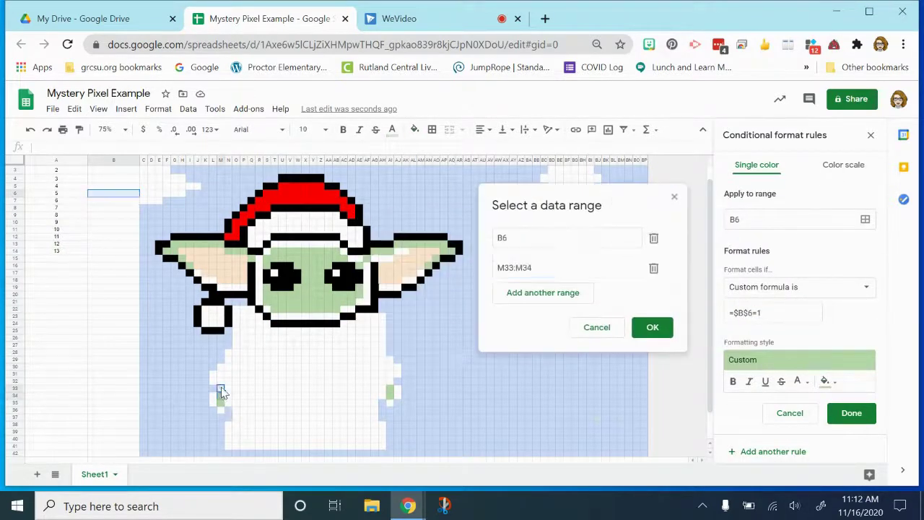
left_click_drag(390, 388, 389, 396)
left_click_drag(266, 258, 266, 302)
left_click(344, 258)
left_click(359, 265)
left_click(367, 258)
Add the rest of the light green face to the range: AE19:AE20, AC20:AD21, T20:AB22, W19:AA19, X16:Z18, AA16, W16 and T14:AB15.
left_click_drag(359, 287, 351, 303)
left_click_drag(275, 296, 321, 282)
left_click(328, 266)
left_click(297, 266)
left_click_drag(274, 252, 336, 258)
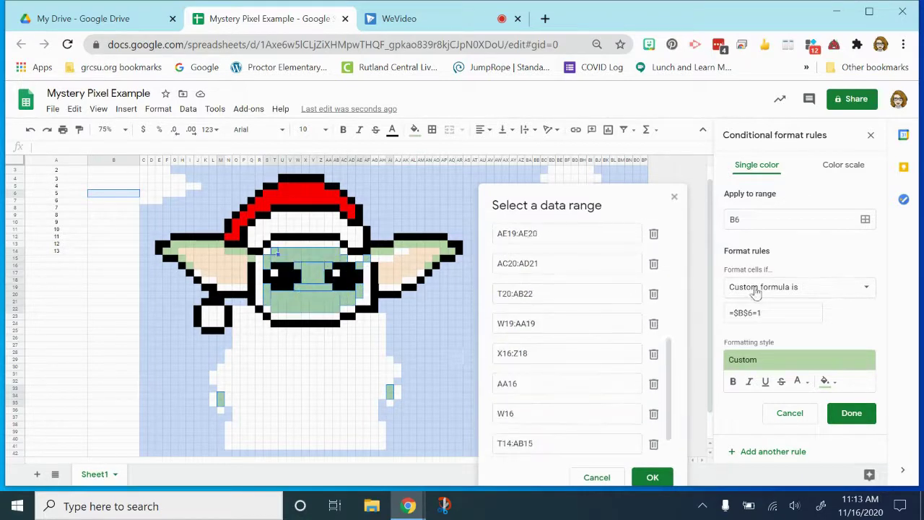
Save the light green rule and reset the fill color of the cells in its range.
left_click(652, 477)
left_click(851, 413)
left_click(415, 130)
Create a rule for B7, the question 6 answer cell, with a black fill and the custom formula =$B$7=1.
left_click(114, 200)
left_click(773, 212)
left_click(825, 351)
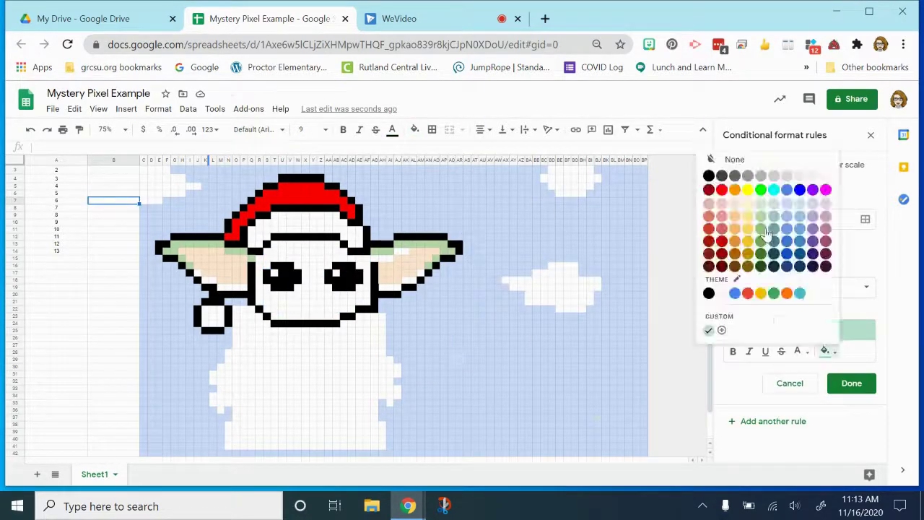
left_click(708, 175)
left_click(791, 311)
Add both eyes' black cells, including T18:T19, U19:V19, AA17:AA18, AB18:AD19, AE17:AE18, AC16:AD17 and AB16, and save the rule.
left_click(864, 219)
left_click_drag(267, 272, 268, 278)
left_click_drag(275, 265, 298, 279)
left_click_drag(275, 278, 329, 278)
left_click(328, 272)
left_click_drag(336, 264, 359, 278)
left_click_drag(336, 279, 336, 286)
left_click_drag(344, 286, 351, 286)
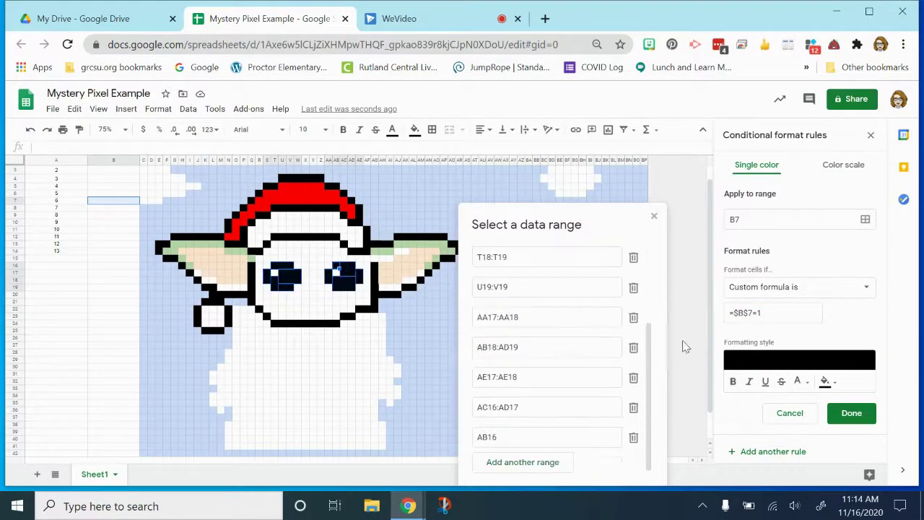
left_click(652, 477)
left_click(851, 413)
Create a rule for B8, the question 7 answer cell, with a black fill and a custom formula.
left_click(113, 207)
left_click(772, 212)
left_click(824, 381)
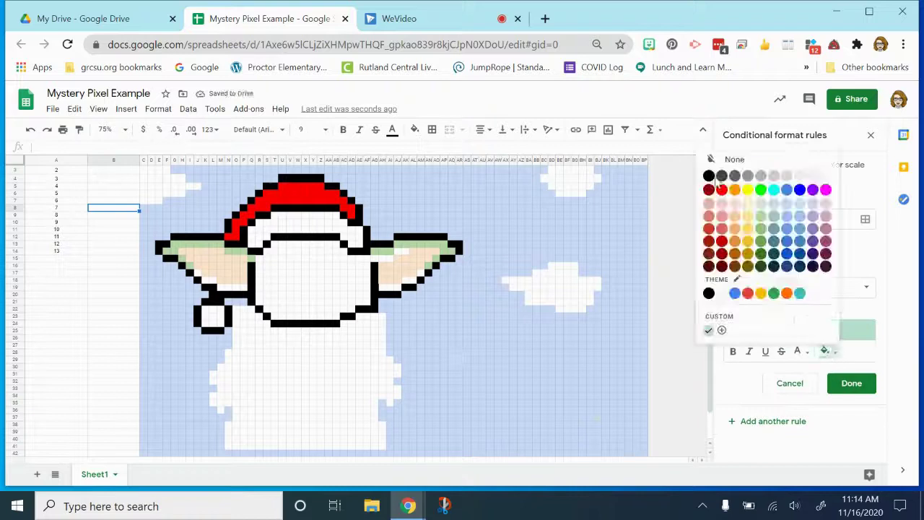
left_click(708, 176)
left_click(790, 313)
Add the black outline around the face to the range, covering the sides, chin and the edge below the hat.
left_click(865, 219)
left_click_drag(251, 264, 351, 314)
left_click(258, 308)
left_click(266, 315)
left_click_drag(358, 308, 374, 308)
mouse_move(374, 265)
left_mouse_down()
mouse_move(374, 300)
mouse_move(366, 257)
left_mouse_up()
left_click_drag(274, 235, 350, 235)
left_click(267, 243)
left_click_drag(259, 250, 259, 257)
Save the face outline rule and reset the fill color of its cells.
left_click(696, 419)
left_click(851, 413)
left_click(414, 129)
left_click(104, 216)
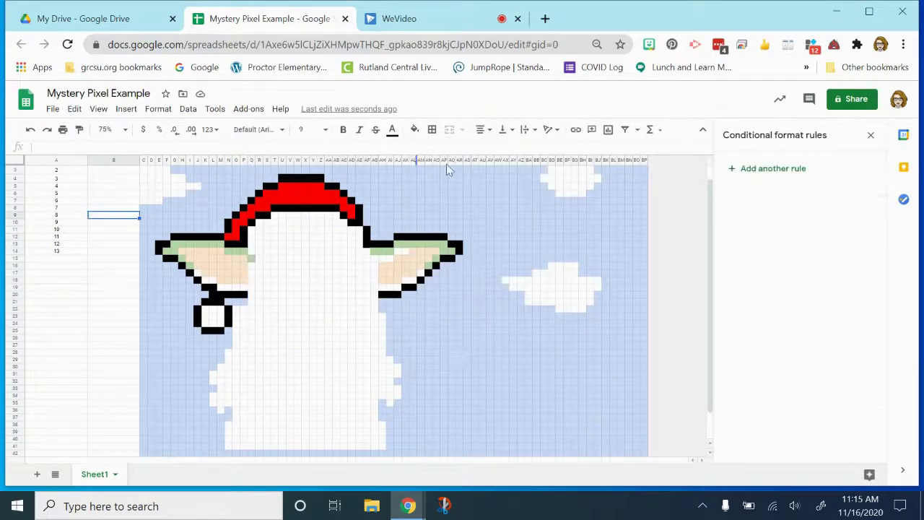
Create a rule for B9 with the custom formula =$B$9=1 and a red fill.
left_click(773, 169)
left_click(788, 287)
left_click(767, 319)
Add the hat's red cells, including N12:O12, O10:O11 and P9:P10, save the rule and reset their fill color.
left_click(865, 219)
left_click_drag(237, 229, 238, 236)
left_click_drag(245, 221, 253, 221)
left_click(268, 200)
left_click_drag(260, 207, 338, 207)
left_click_drag(284, 192, 322, 192)
left_click(636, 465)
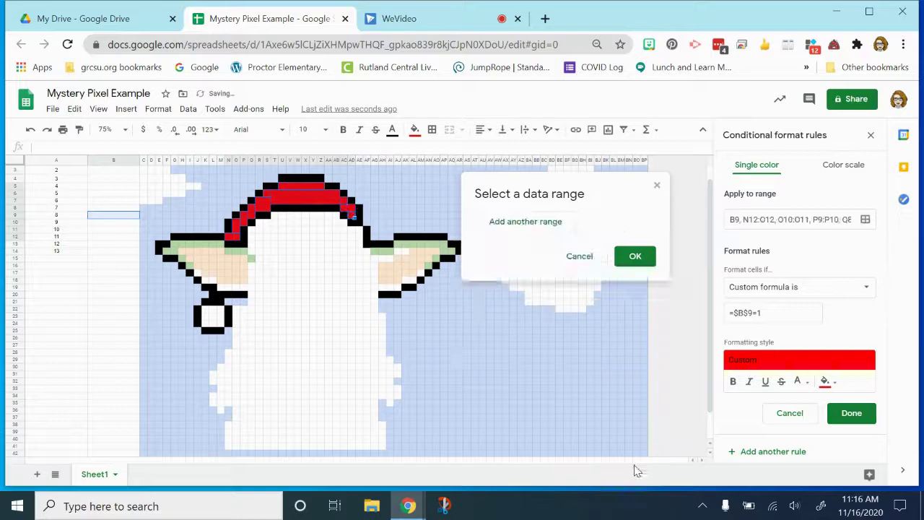
left_click(851, 413)
left_click(414, 129)
Create a rule for B10, the question 9 answer cell, with a black fill and a custom formula.
left_click(768, 167)
left_click(824, 351)
left_click(709, 176)
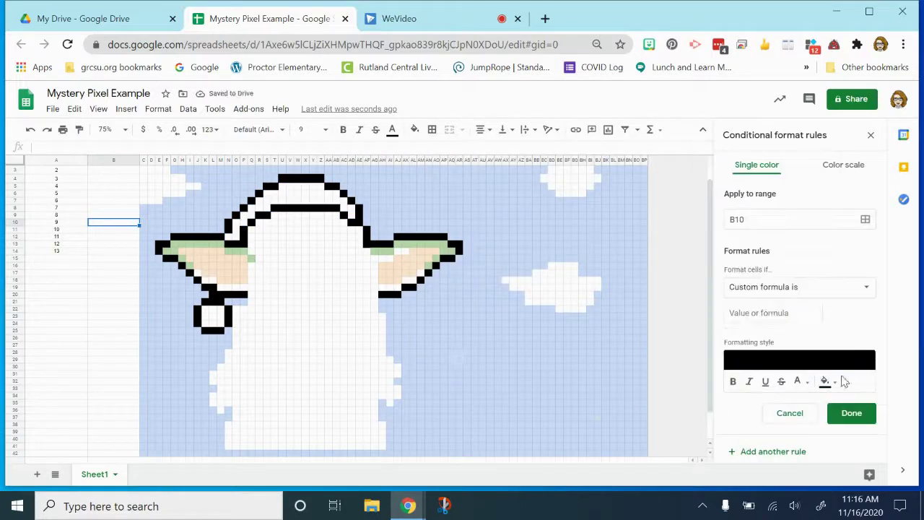
Add the black outline around the hat's pom-pom to the B10 rule's range.
left_click(865, 220)
left_click(564, 238)
left_click_drag(208, 302, 222, 332)
left_click(563, 268)
left_click(563, 297)
left_click_drag(200, 310, 200, 325)
Add the hat's black outline, covering the brim line and outer curve, save the rule and reset the cells' fill.
left_click(563, 359)
left_click_drag(266, 207, 348, 215)
left_click(561, 419)
left_click(341, 200)
left_click(561, 419)
left_click(334, 192)
left_click_drag(331, 185, 275, 177)
left_click_drag(267, 185, 260, 185)
left_click(253, 192, "ctrl")
left_click(245, 200, "ctrl")
left_click(237, 207, "ctrl")
left_click(231, 214, "ctrl")
left_click(223, 222, "ctrl")
left_click(673, 453)
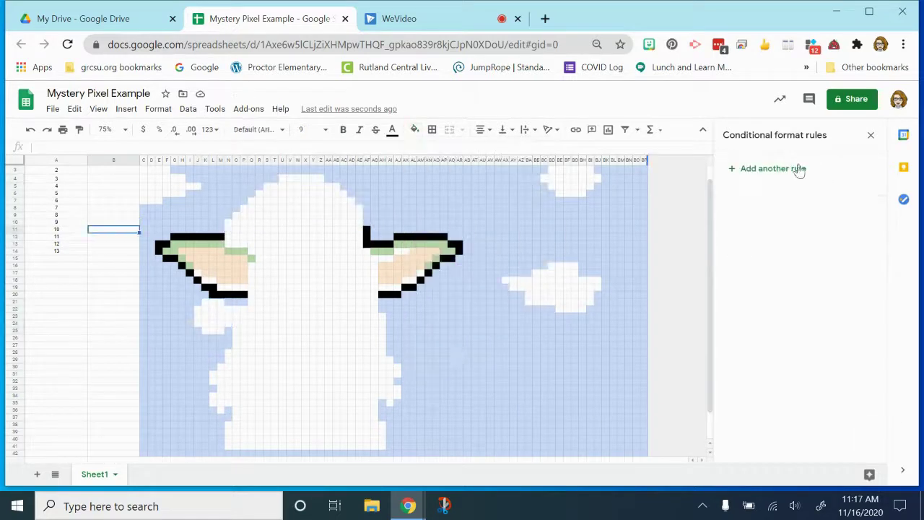
Create a rule for B11 with the custom formula =$B$11=1 and a beige fill.
left_click(794, 169)
left_click(784, 289)
scroll(799, 366, "down", 2)
left_click(783, 468)
type("=$B$11")
Add the beige cells inside the left ear to the B11 rule's range.
left_click(864, 218)
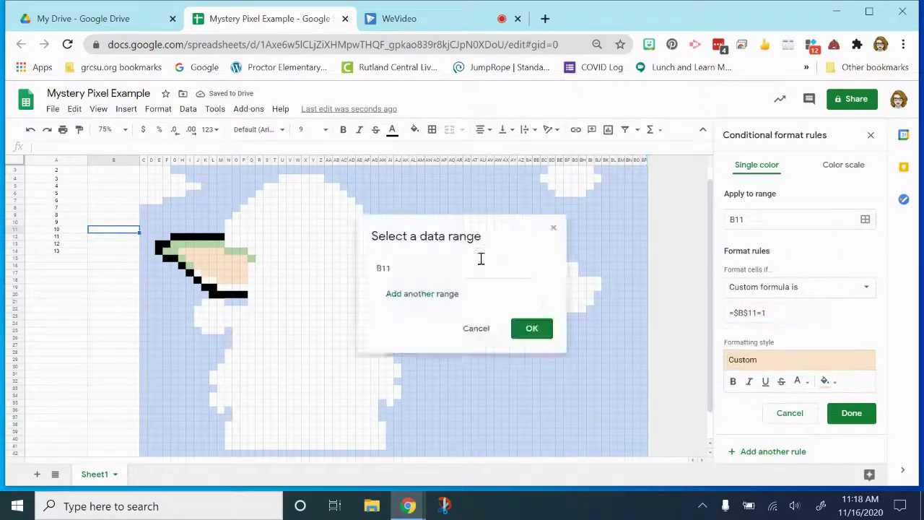
left_click(181, 251, "ctrl")
left_click(190, 251, "ctrl")
left_click(220, 258, "shift")
left_click(197, 265, "ctrl")
left_click(204, 265, "ctrl")
left_click_drag(219, 265, 241, 272)
left_click_drag(220, 279, 241, 280)
Add the beige cells inside the right ear, save the rule and reset the fill of both ears' beige cells.
left_click_drag(380, 265, 395, 279)
left_click_drag(402, 258, 411, 273)
left_click(395, 258, "ctrl")
left_click(410, 251, "ctrl")
left_click(418, 251, "ctrl")
left_click(426, 257, "shift")
left_click(754, 376)
Create a rule for B12 with a custom formula referring to $B$12 and a light green fill.
key("Down")
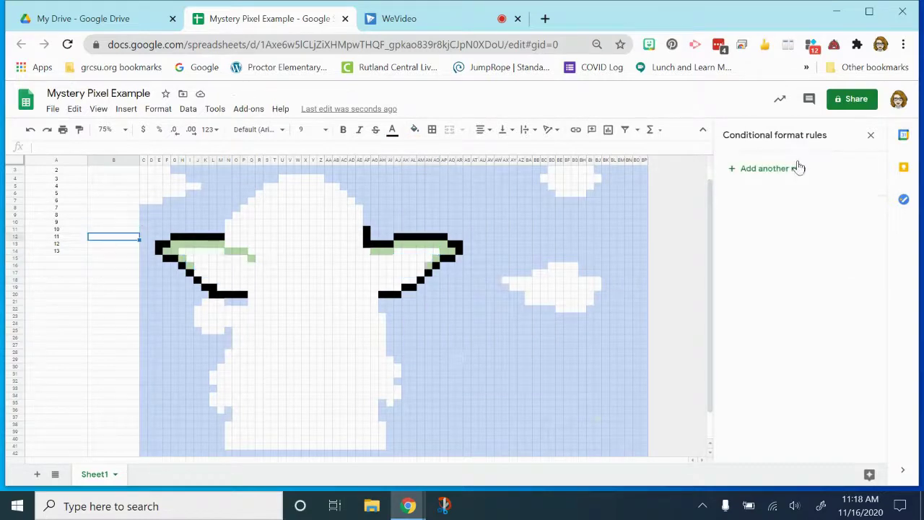
left_click(796, 165)
left_click(748, 315)
type("12")
Add the left ear's light green cells, including N14:P14 and Q15, to the B12 rule's range.
left_click(865, 219)
left_click(189, 265, "ctrl")
left_click(182, 257, "ctrl")
left_click_drag(166, 251, 220, 243)
left_click_drag(226, 251, 241, 251)
left_click(249, 258, "ctrl")
Add the right ear's light green cells, including AG14:AI14, AJ13:AP13, AP14:AQ14 and AN16, and confirm the range.
left_click_drag(378, 244, 400, 251)
left_click_drag(408, 243, 445, 251)
left_click(431, 258, "ctrl")
left_click(423, 265, "ctrl")
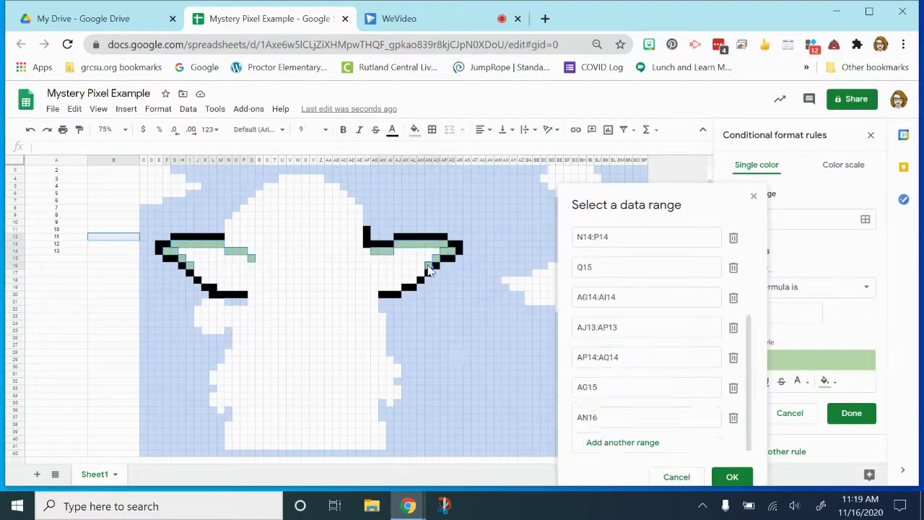
left_click(732, 476)
Create a rule for B13 with the custom formula =$B$13=1 and a black fill.
key("Down")
left_click(768, 210)
left_click(755, 313)
type("=$B$1")
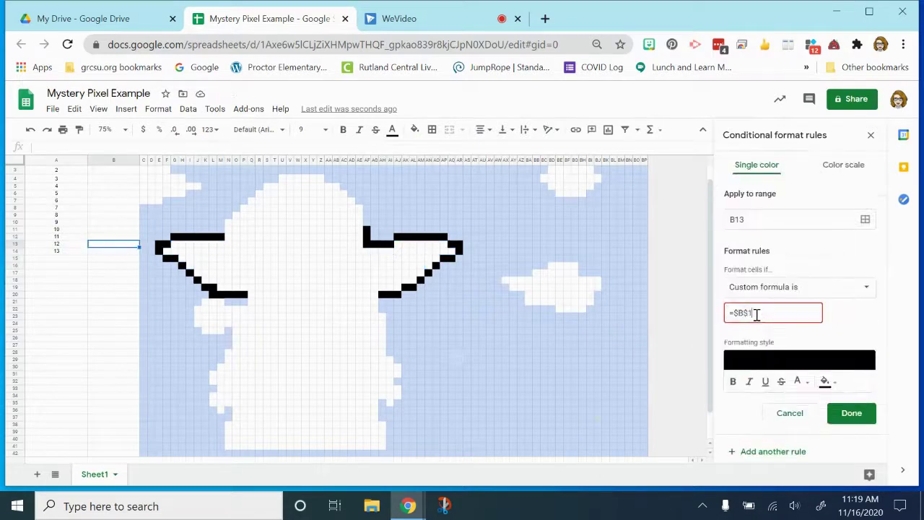
type("3")
Add the left ear's black outline, including L20:P20 and K19:L19, to the B13 rule's range.
left_click(865, 219)
mouse_move(214, 294)
left_mouse_down()
mouse_move(246, 294)
mouse_move(214, 287)
left_mouse_up()
left_click(198, 279, "ctrl")
left_click(189, 272, "ctrl")
left_click_drag(166, 257, 174, 258)
left_click_drag(159, 243, 220, 236)
Add the right ear's black outline to the range and save the B13 rule.
left_click_drag(367, 229, 389, 243)
left_click_drag(398, 236, 451, 258)
left_click(451, 243, "ctrl")
left_click(436, 265, "ctrl")
left_click(429, 272, "ctrl")
left_click(421, 280, "ctrl")
left_click_drag(406, 287, 414, 287)
left_click_drag(375, 294, 398, 294)
left_click(799, 449)
left_click(851, 413)
Create a rule for B14 with the custom formula =$B$14=1 and a light blue fill.
left_click(773, 173)
left_click(824, 381)
left_click(790, 206)
Add the sky cells above and to the left of the hat, including G3:BC3 and N4:T4, to the B14 range.
left_click(865, 218)
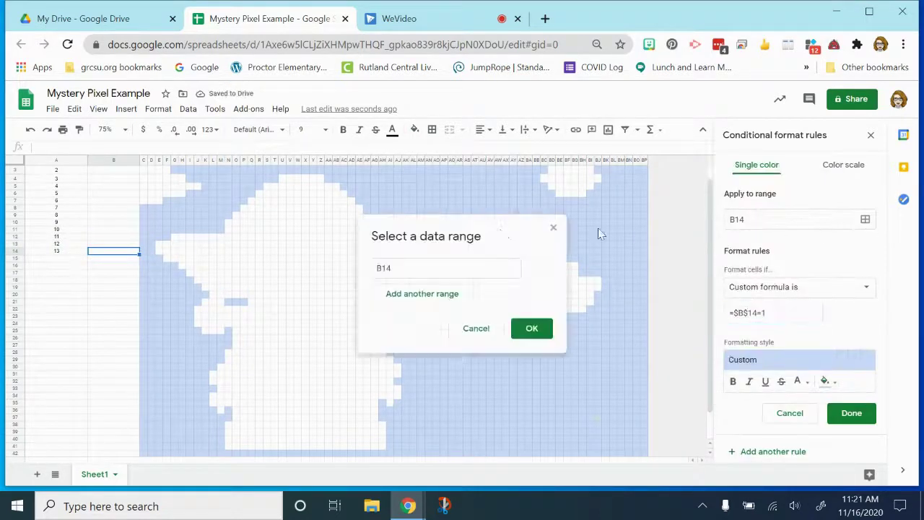
left_click_drag(175, 171, 544, 171)
left_click_drag(228, 178, 274, 178)
left_click_drag(189, 177, 219, 229)
left_click_drag(227, 185, 243, 199)
left_click_drag(250, 185, 251, 192)
left_click(258, 185, "ctrl")
left_click(234, 209, "ctrl")
Add the sky columns along the picture's left edge, above and below the left ear tip.
left_click_drag(167, 200, 182, 228)
left_click_drag(143, 208, 151, 452)
left_click(167, 236, "ctrl")
left_click_drag(159, 266, 174, 451)
left_click(159, 257, "ctrl")
Add the sky around the pom-pom and left of the body, including N25, J26:N27, J28:M29, J30:L30, J31:K42 and L33.
left_click_drag(182, 280, 244, 301)
left_click(205, 294, "ctrl")
left_click(197, 331, "ctrl")
left_click_drag(199, 352, 220, 360)
left_click_drag(198, 366, 213, 366)
left_click_drag(198, 374, 206, 389)
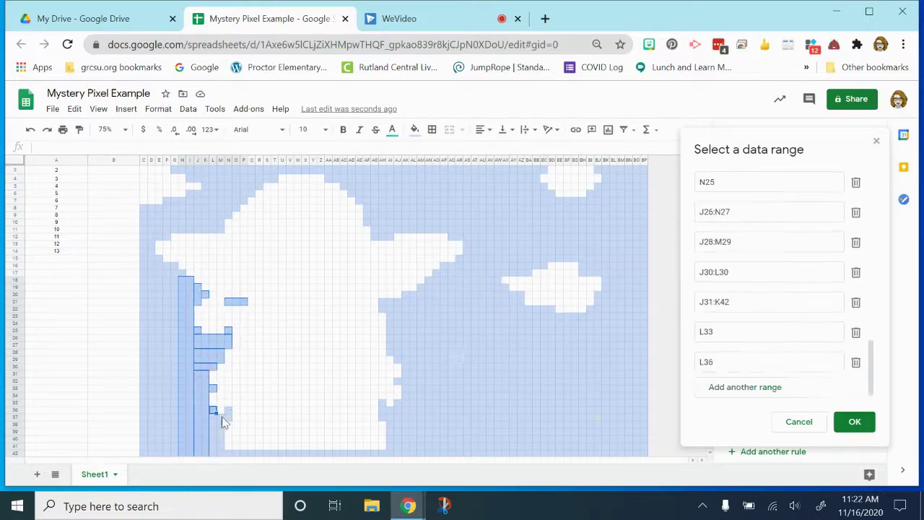
Add the sky below and right of the body, including AI21:AJ28, AJ29, AH21:AH22, AK20:AZ22, BA22:BD22, BI22 and BJ20:BP22.
left_click_drag(231, 451, 383, 452)
left_click_drag(384, 402, 383, 416)
left_click_drag(390, 410, 645, 430)
left_click_drag(645, 373, 402, 284)
left_click_drag(385, 270, 521, 262)
left_click_drag(529, 277, 553, 279)
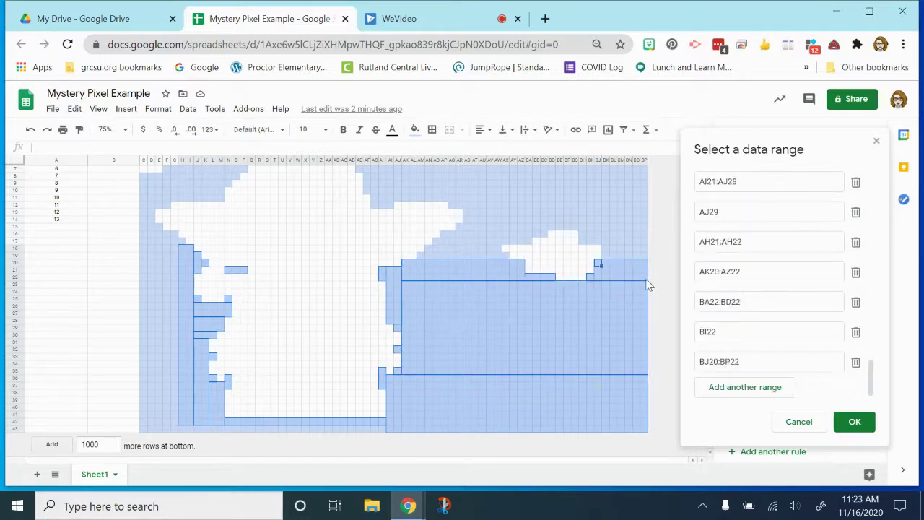
Add the sky between the right ear and the lower cloud, including AP16:AW19, AX19, AN18:AO19, AM19, AO17 and AR15.
left_click_drag(442, 232, 497, 256)
left_click(505, 254)
left_click_drag(437, 255, 431, 251)
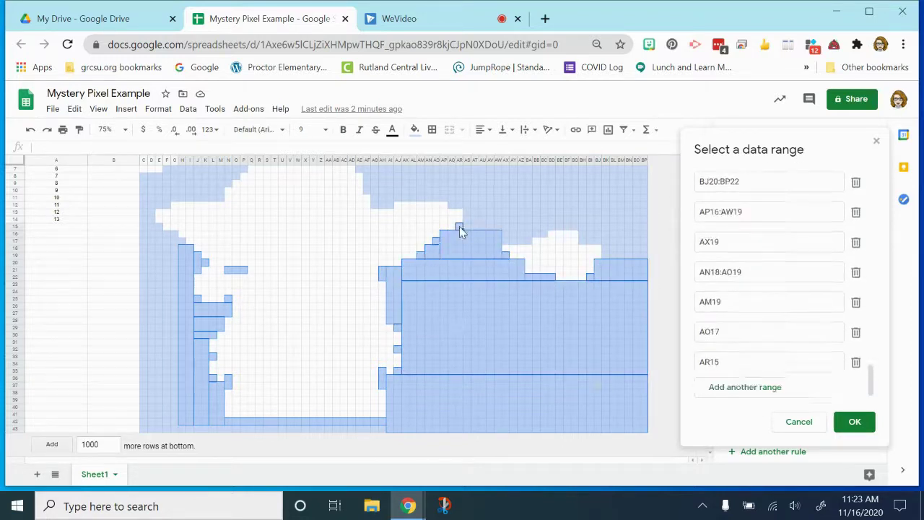
left_click_drag(531, 235, 528, 157)
left_click_drag(546, 284, 538, 209)
left_click_drag(552, 211, 554, 282)
mouse_move(469, 171)
left_mouse_down()
mouse_move(499, 275)
mouse_move(462, 171)
left_mouse_up()
Add the sky cells above the right ear and along the hat's right side.
left_click_drag(328, 195, 399, 192)
left_click_drag(345, 203, 446, 242)
left_click(352, 215)
left_click_drag(371, 246, 445, 246)
left_click_drag(372, 253, 386, 254)
left_click_drag(347, 207, 354, 208)
left_click_drag(341, 202, 354, 202)
Add the sky above and beside the lower right cloud, including BH16:BP17 and BK18:BP19.
left_click_drag(558, 216, 659, 284)
left_click_drag(582, 282, 643, 289)
left_click_drag(605, 297, 644, 304)
Add the sky around the upper right cloud and right edge, including BB1:BB4, BC1:BC3, BE1:BP1 and BK2:BP22, and save the rule.
left_click_drag(536, 169, 600, 206)
left_click(561, 170)
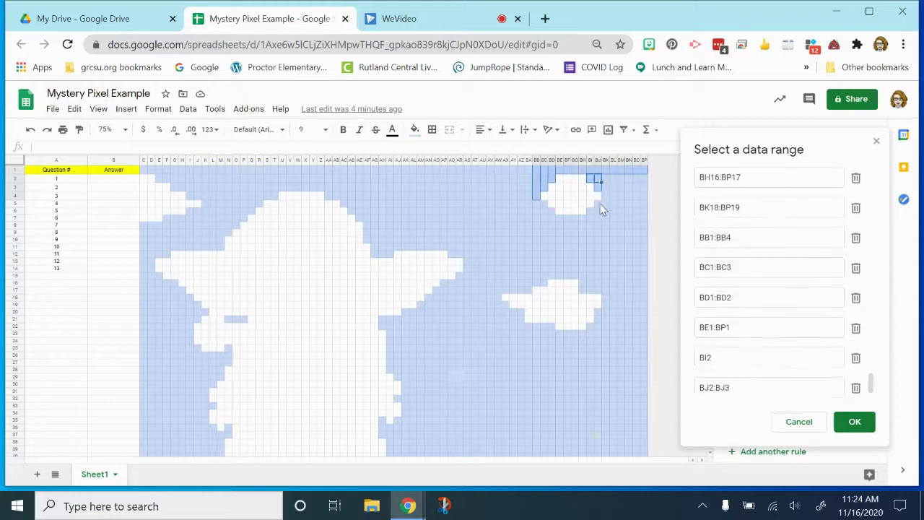
left_click_drag(602, 173, 646, 207)
left_click_drag(646, 293, 594, 309)
scroll(841, 297, "up", 3)
left_click(855, 422)
left_click(851, 413)
Reopen the B14 sky rule, add the missing top-row cells C1:AH1 to its range and save it.
left_click(800, 175)
left_click(865, 218)
left_click_drag(156, 177, 386, 178)
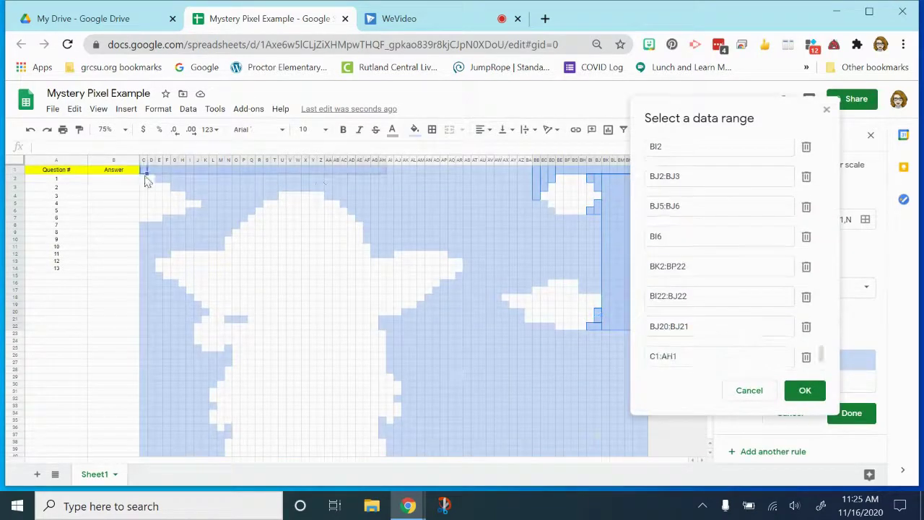
left_click(805, 390)
left_click(851, 413)
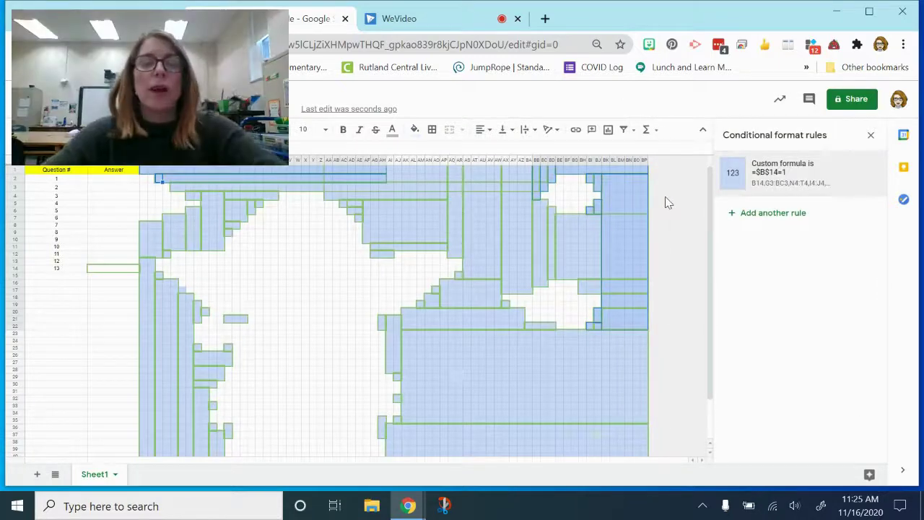
Select the whole picture area from column C to BP and reset its fill color.
left_click(680, 240)
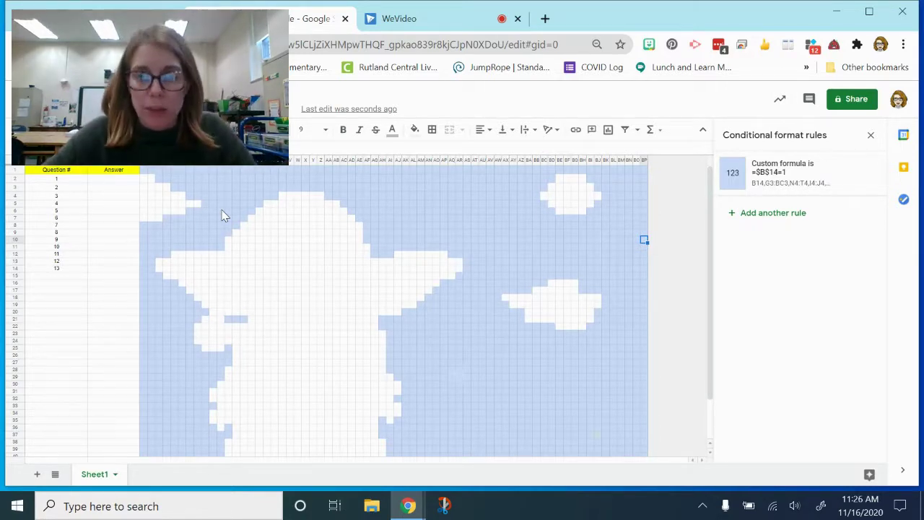
left_click_drag(144, 177, 668, 490)
left_click(414, 134)
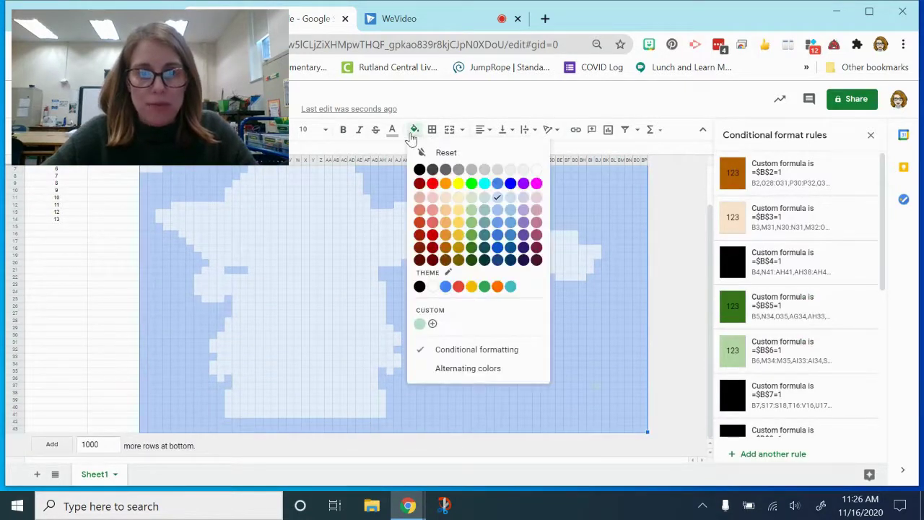
left_click(436, 152)
scroll(368, 212, "up", 2)
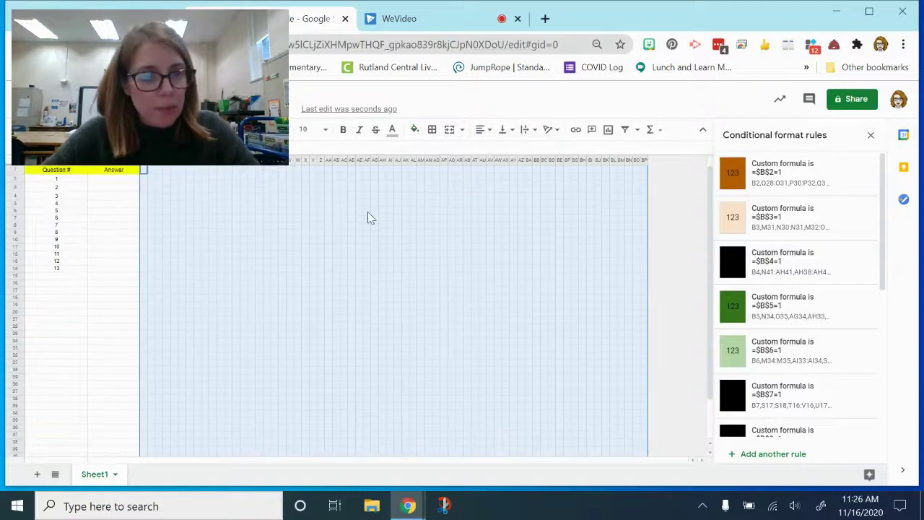
Enter 1 in B14 as the question 13 answer to test the sky rule.
left_click(102, 270)
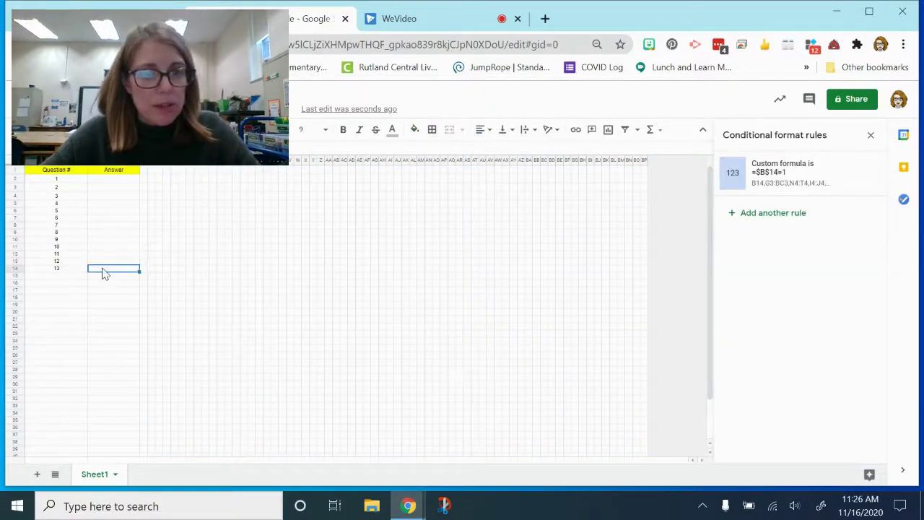
type("1")
key("Up")
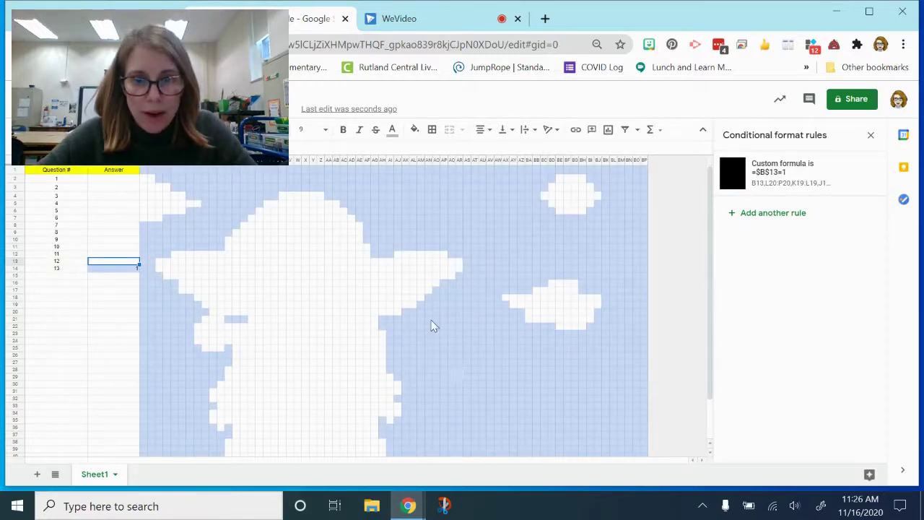
Compare the conditional format rules of B14 and bottom-row cell AH43 to find where the sky rule is missing.
scroll(432, 326, "down", 2)
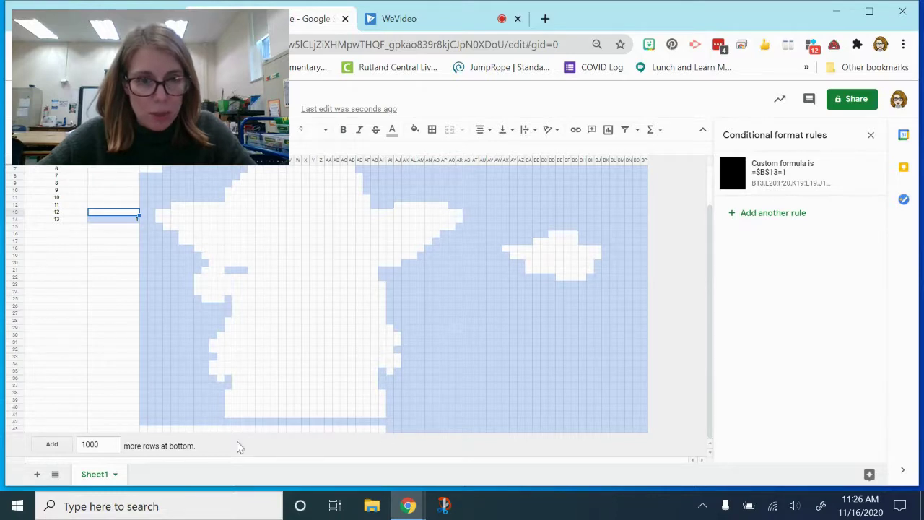
left_click(127, 221)
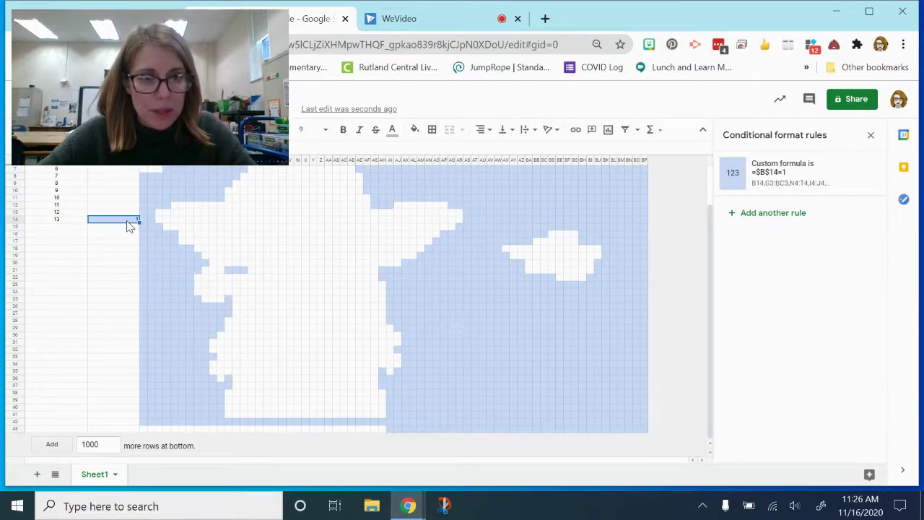
left_click(382, 428)
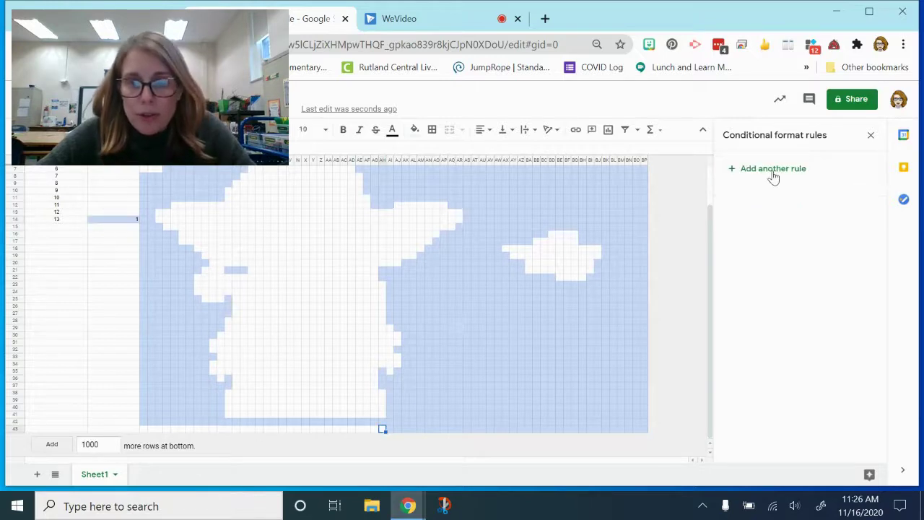
left_click(94, 221)
mouse_move(773, 178)
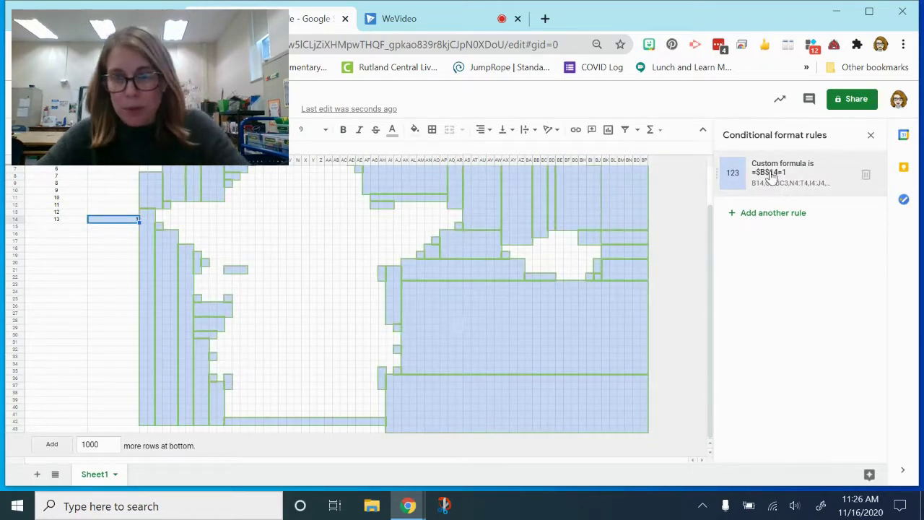
left_click(383, 430)
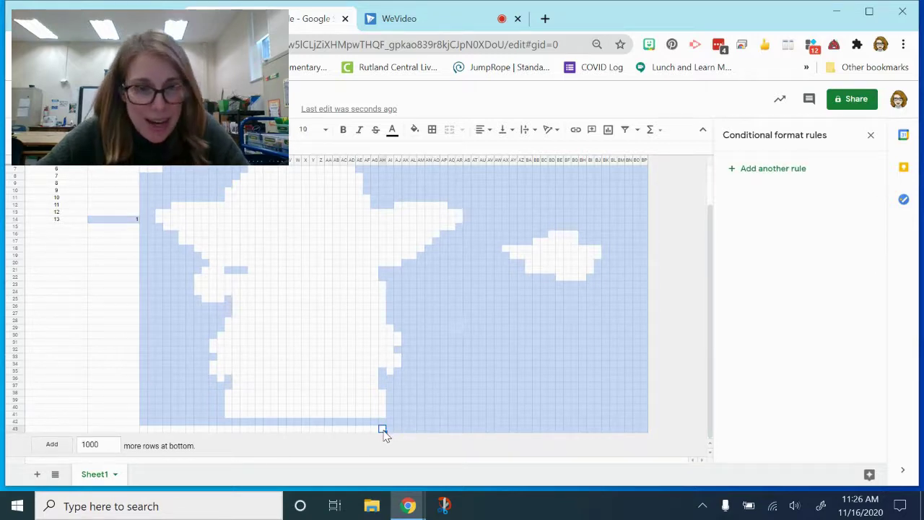
Add the missing bottom-row cells C43:AH43 to the B14 sky rule's range, save it and close the rules.
left_click(127, 223)
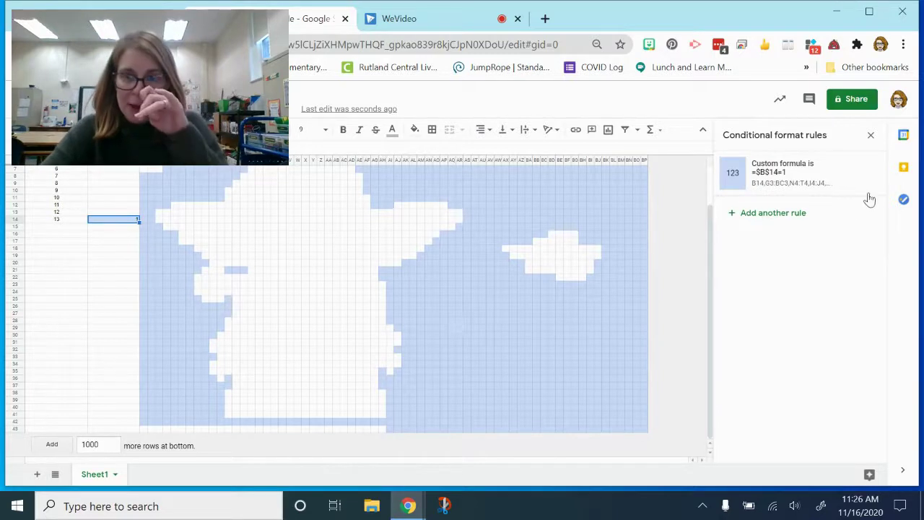
mouse_move(852, 186)
left_click(805, 186)
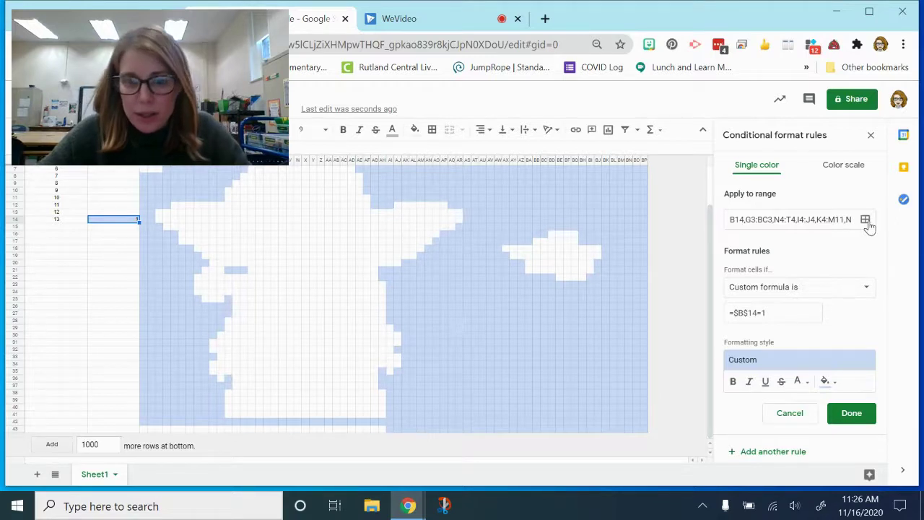
left_click(865, 220)
left_click_drag(443, 147, 676, 105)
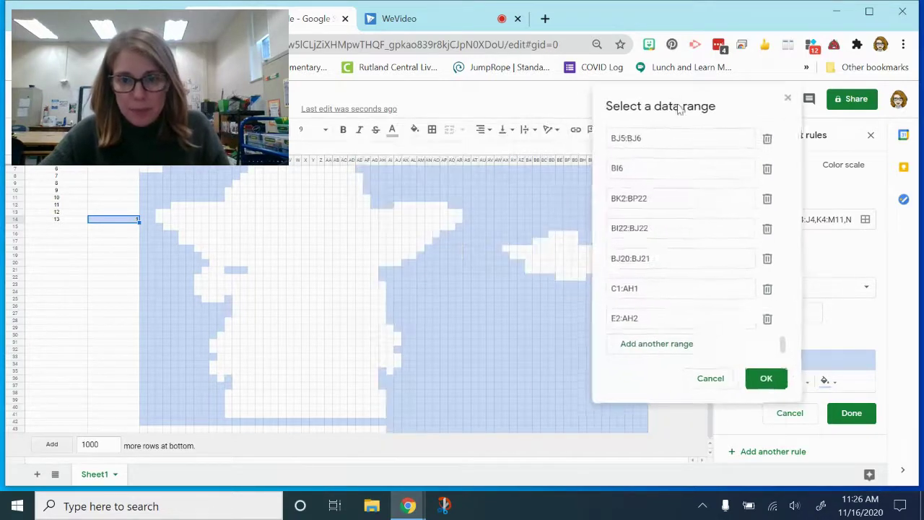
left_click(656, 339)
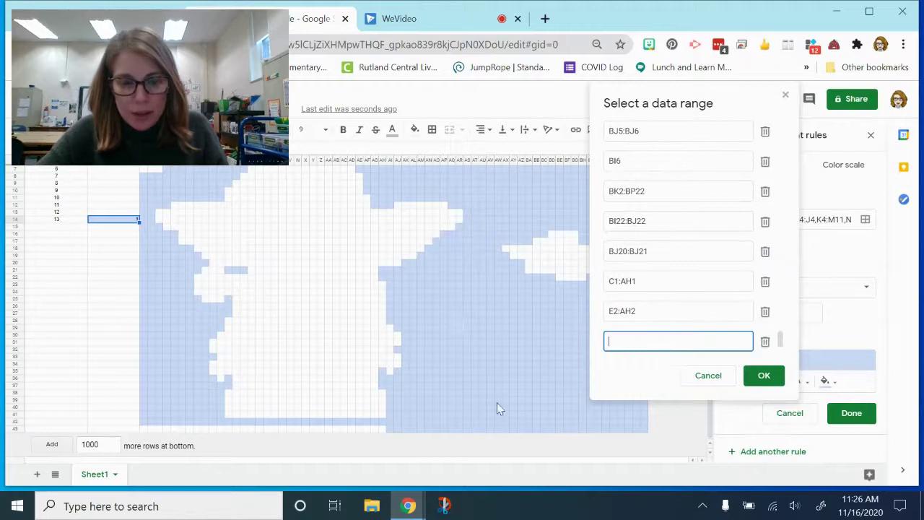
left_click_drag(381, 429, 169, 427)
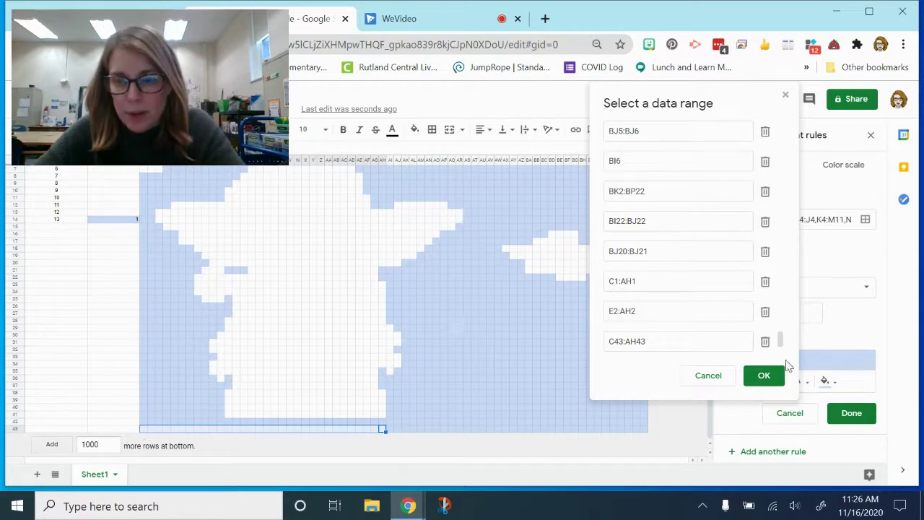
left_click(764, 377)
left_click(852, 415)
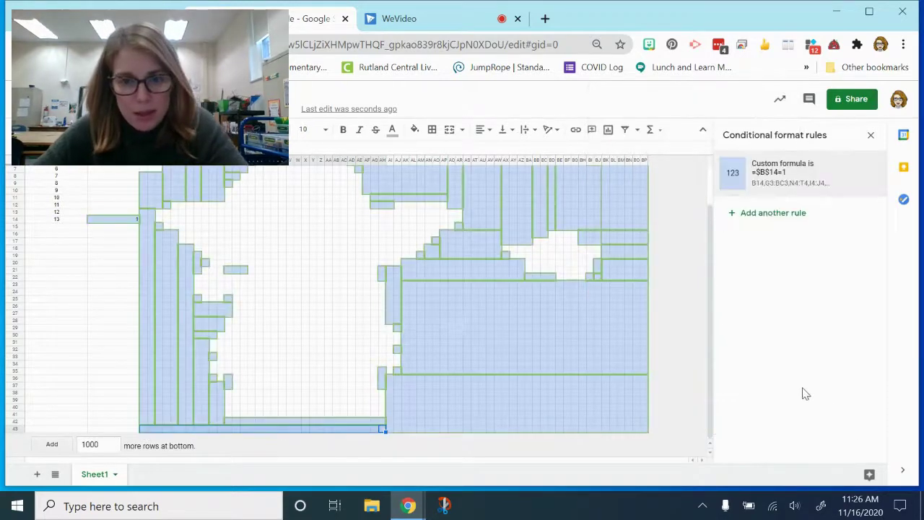
scroll(678, 264, "up", 2)
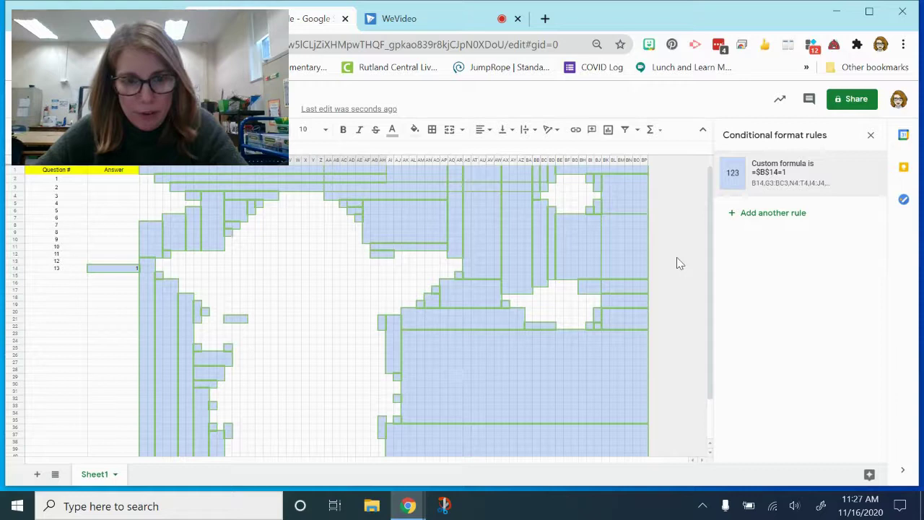
left_click(872, 137)
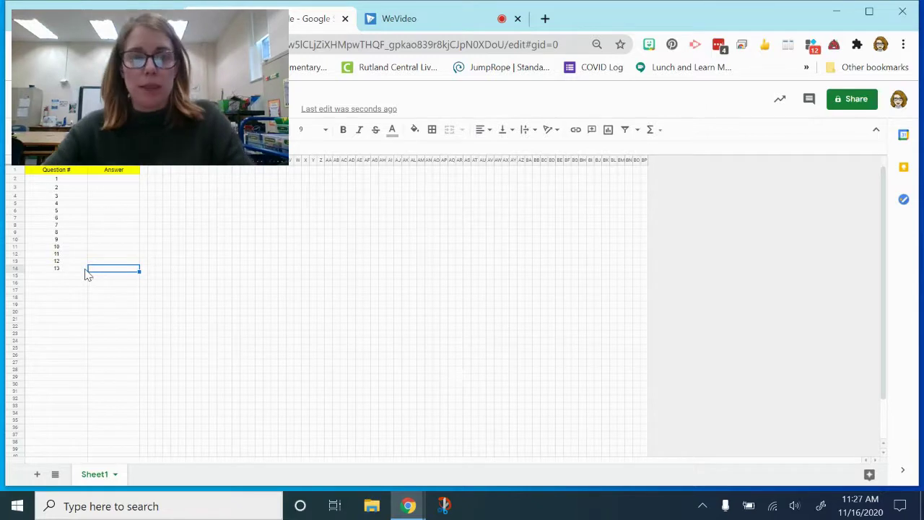
Enter 1 in B2 as the question 1 answer to test its rule.
left_click(108, 181)
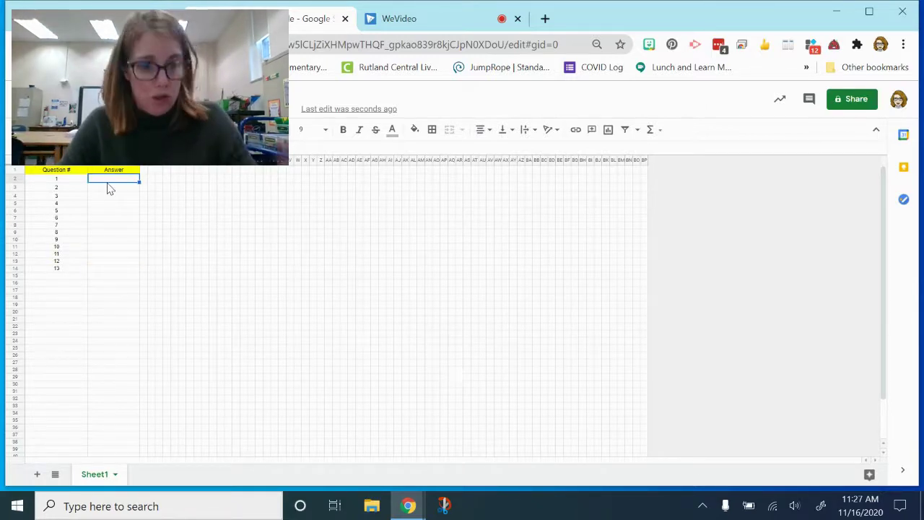
type("1")
key("Return")
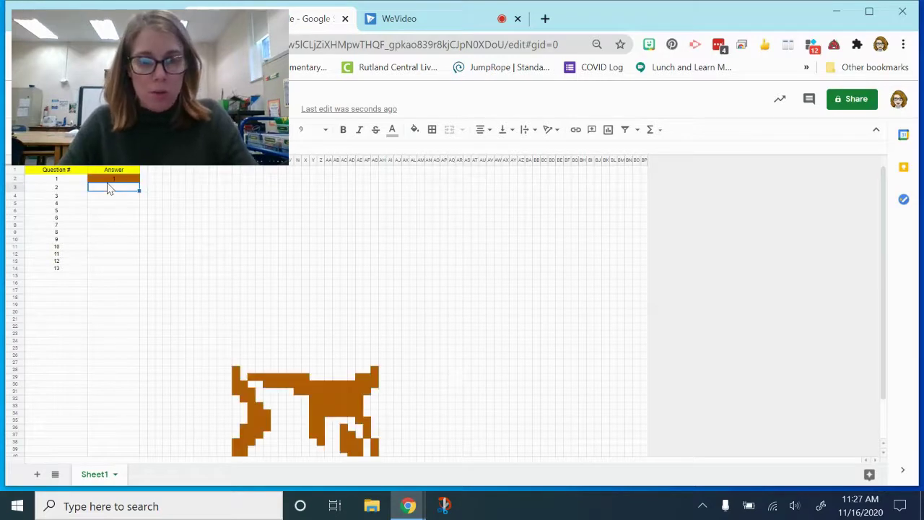
Enter 1 as the answer to questions 2 through 6 in B3:B7 to reveal their picture parts.
scroll(398, 273, "down", 1)
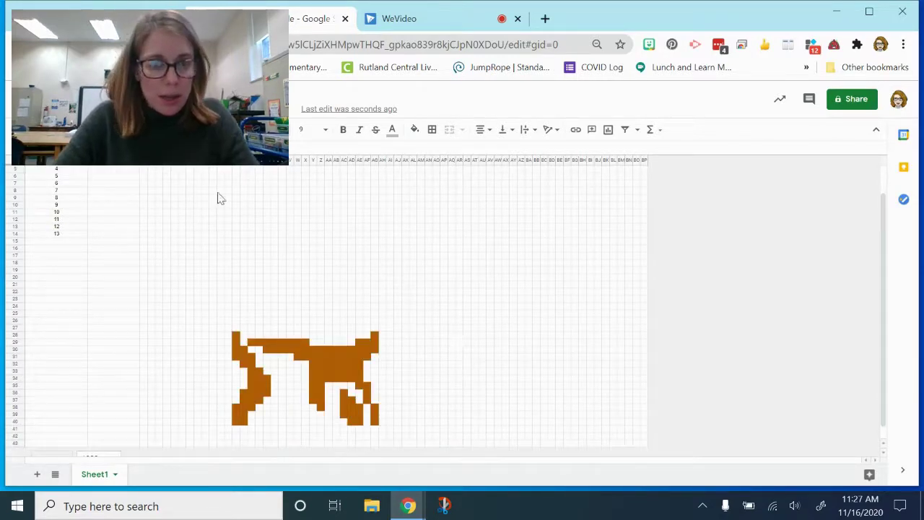
left_click(112, 129)
left_click(115, 165)
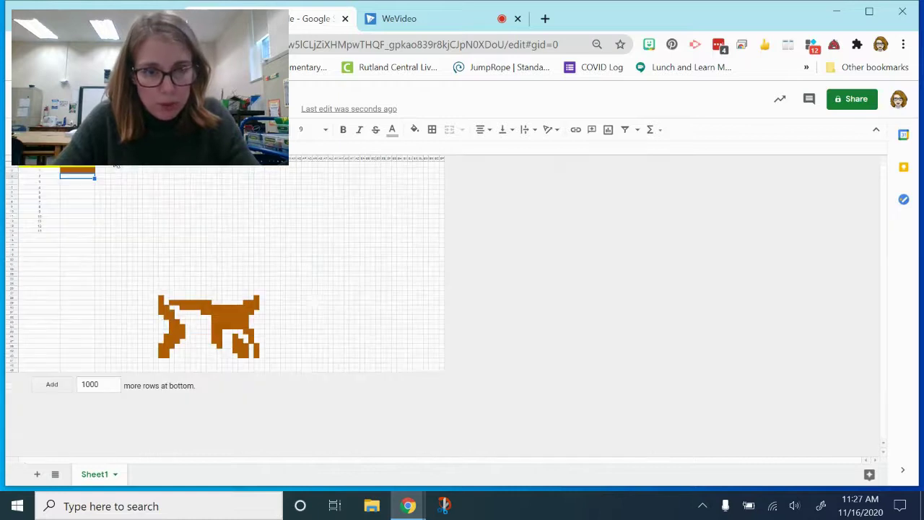
left_click(80, 182)
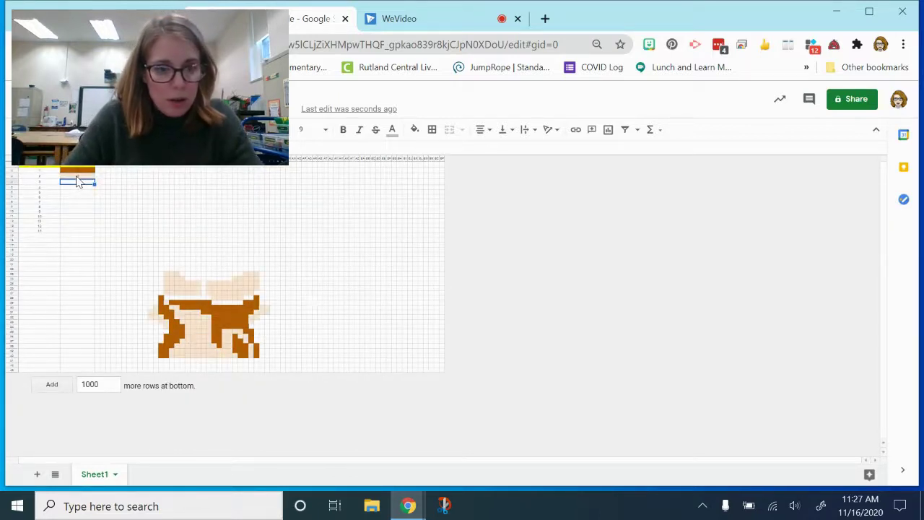
type("3")
key("Return")
type("4")
key("Return")
type("1")
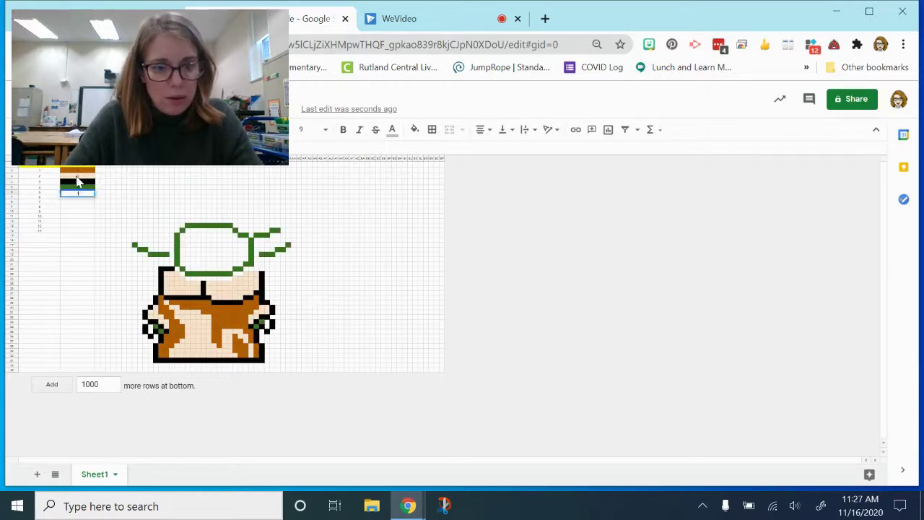
key("Return")
type("3")
key("Return")
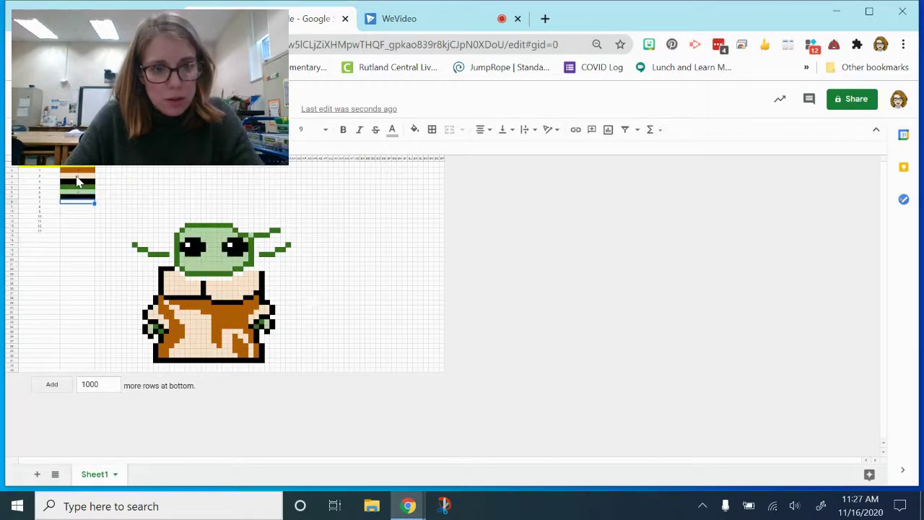
Enter 1 as the answer to questions 7 and 8 in B8:B9.
type("3")
key("Return")
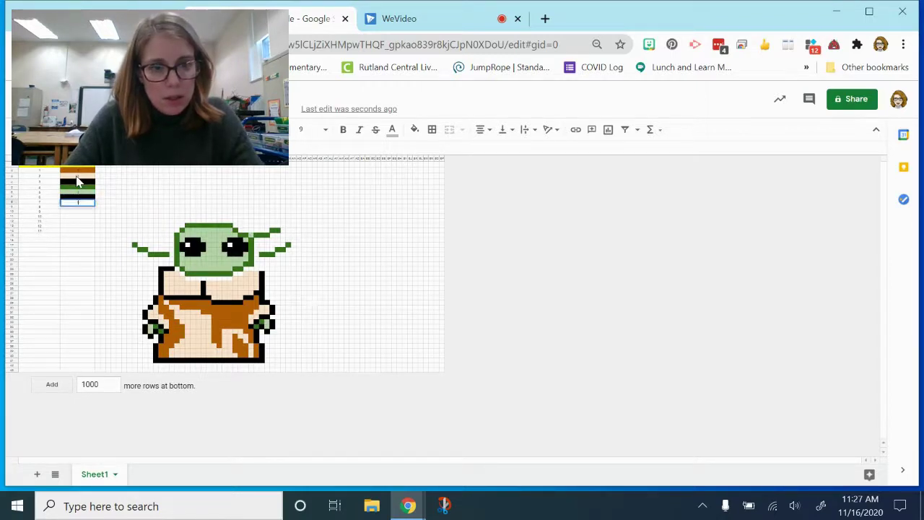
type("4")
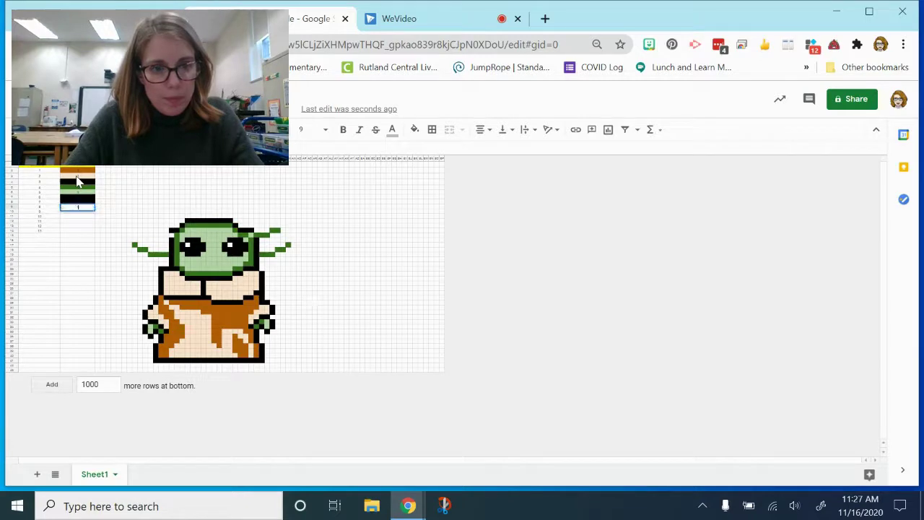
key("Return")
key("Return")
type("1")
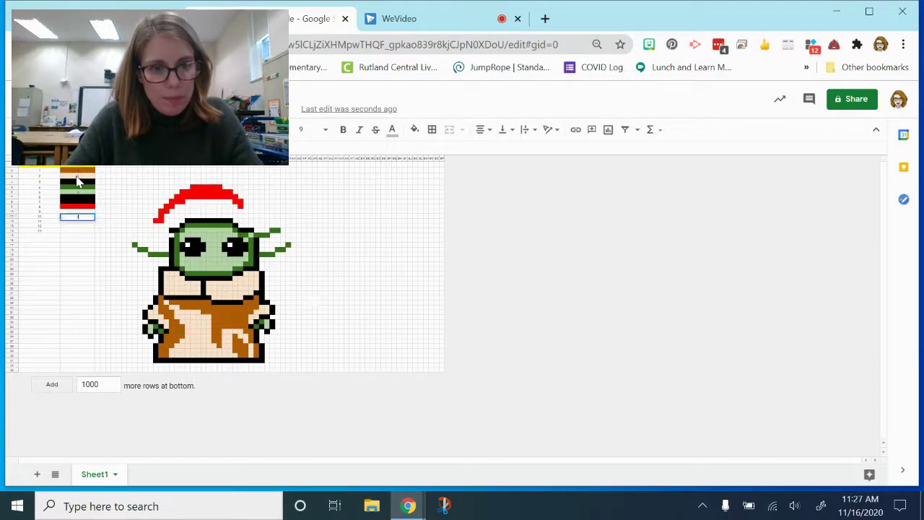
key("Return")
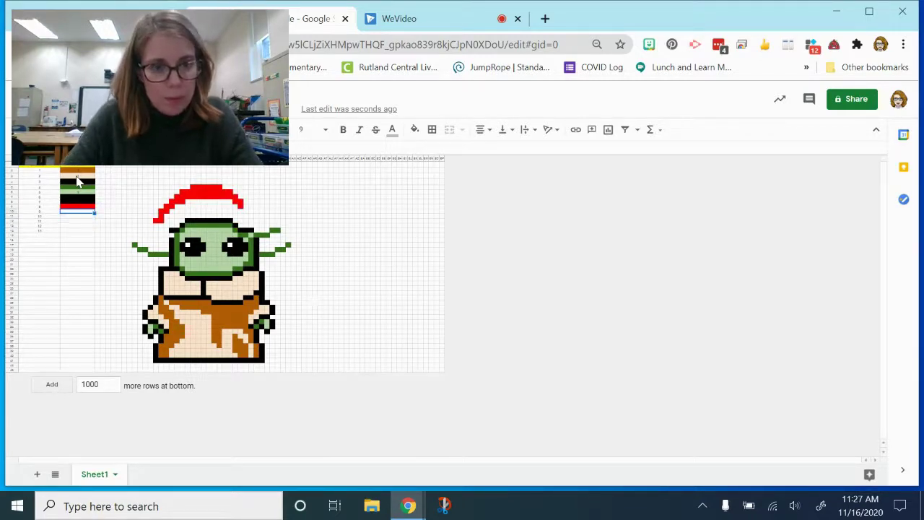
Enter 1 as the answer to questions 9 through 13 in B10:B14 to complete the picture.
type("2")
key("Return")
type("3")
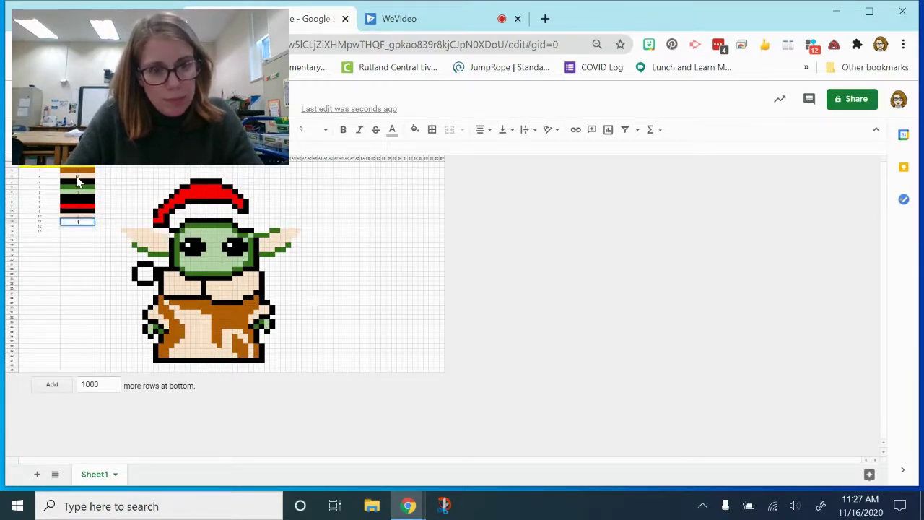
key("Return")
type("1")
key("Return")
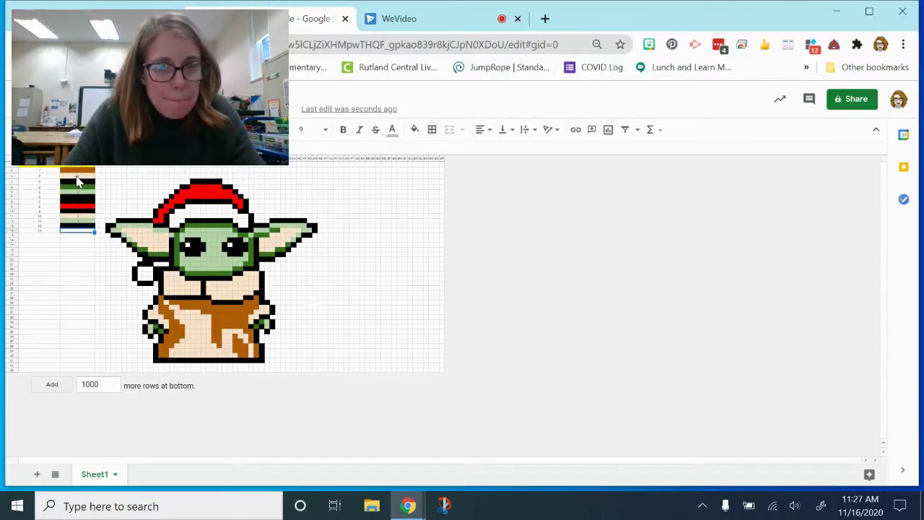
type("1")
key("Return")
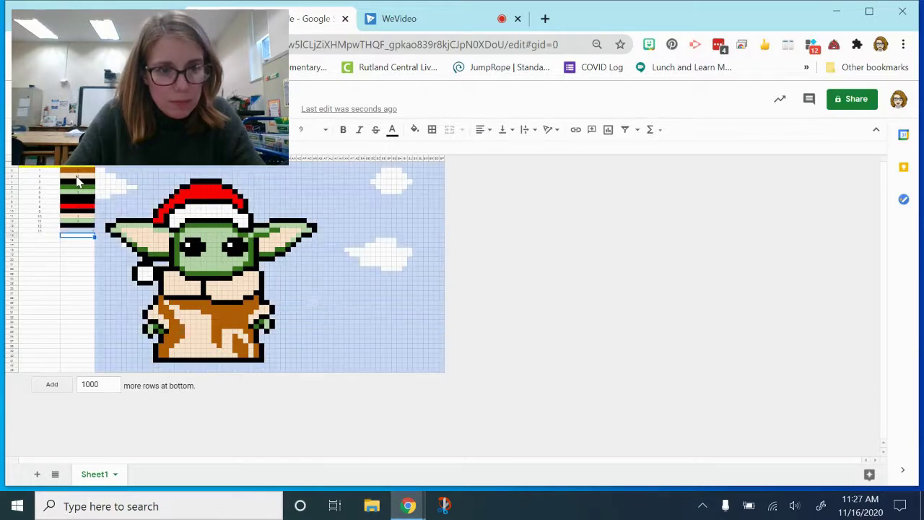
Reopen the B14 sky rule, add the missed cell H17 below the left ear to its range and save it.
left_click(121, 247)
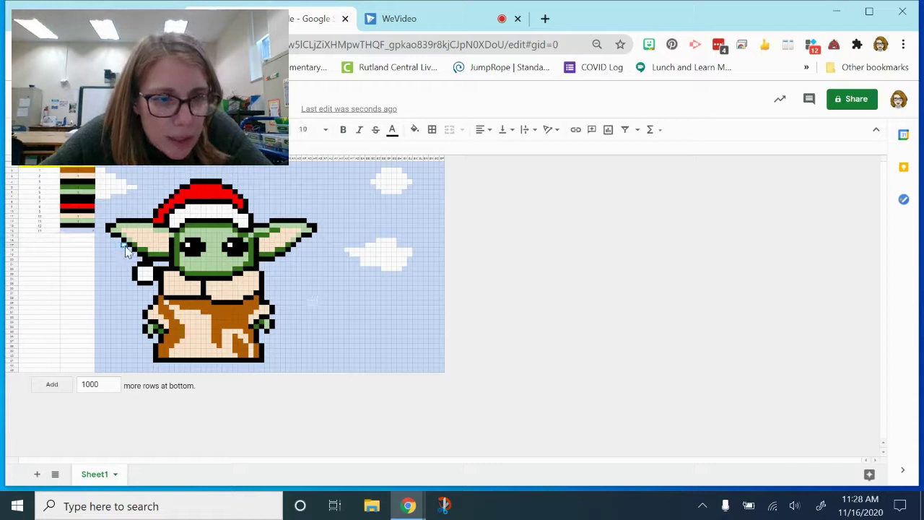
left_click(84, 232)
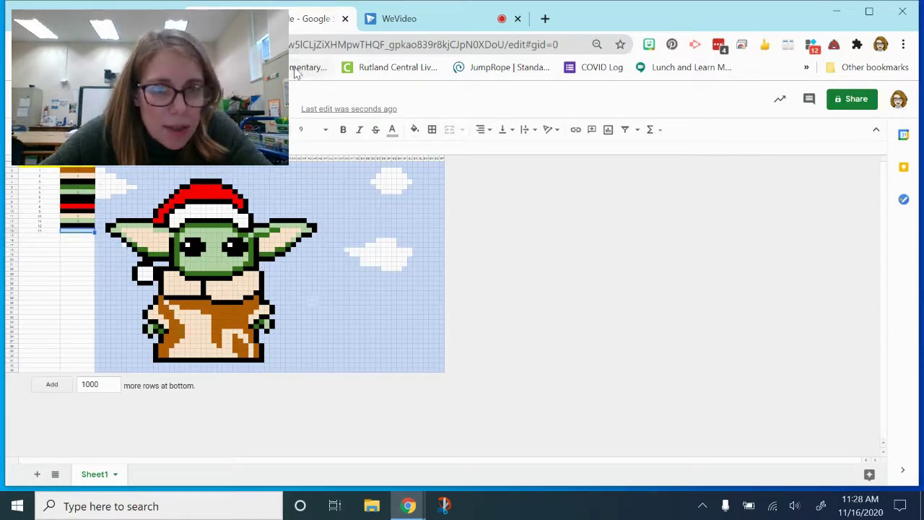
left_click(155, 109)
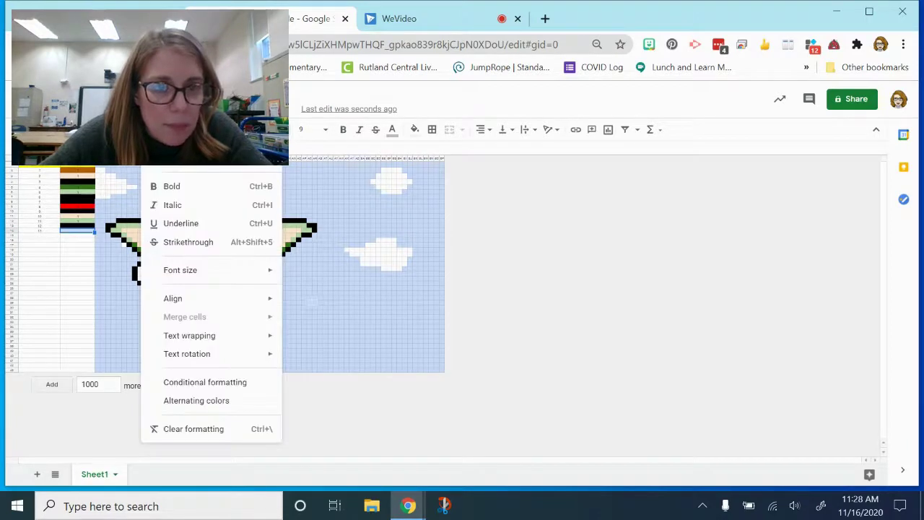
left_click(221, 389)
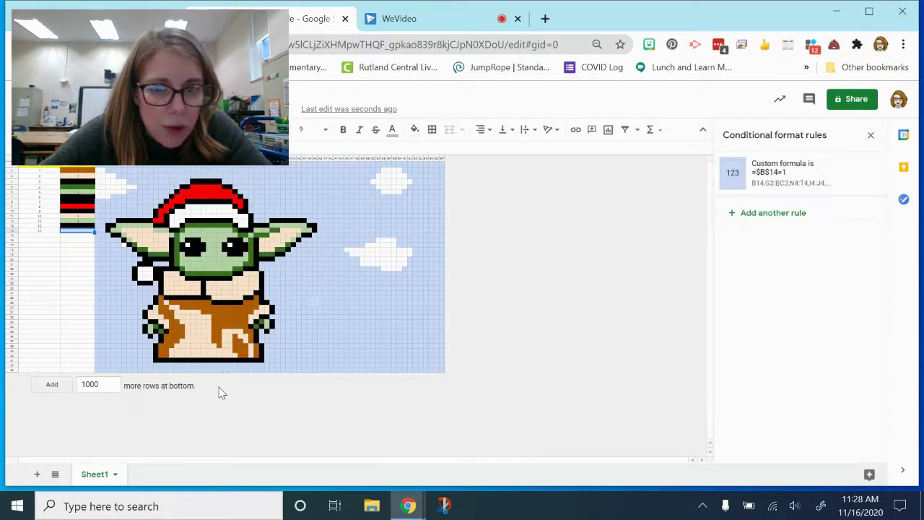
left_click(773, 184)
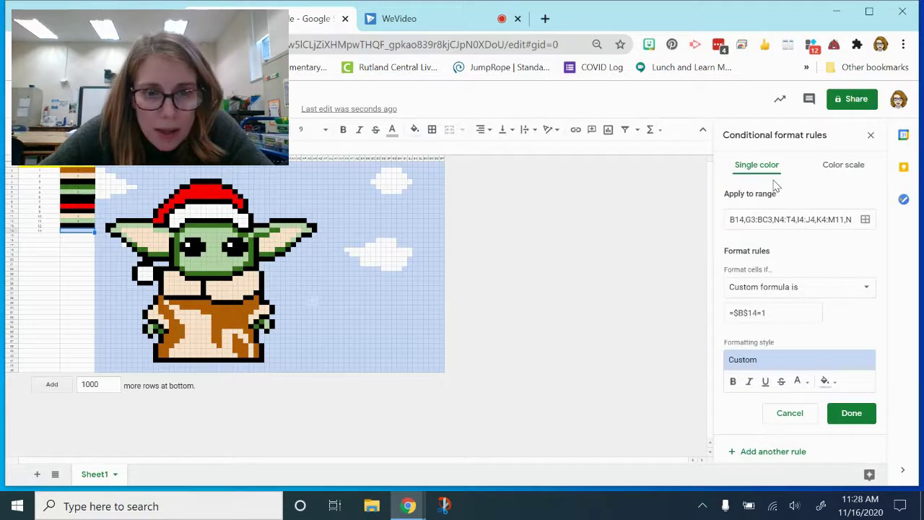
left_click(864, 221)
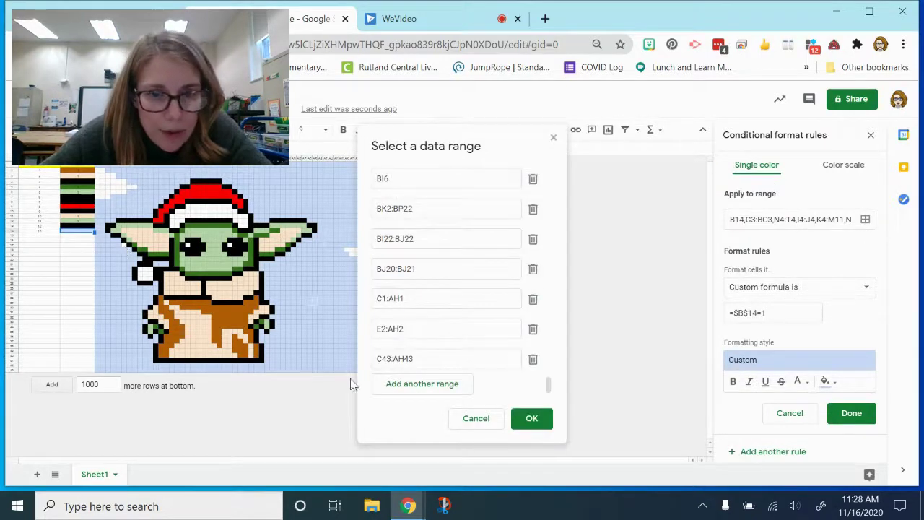
left_click(411, 384)
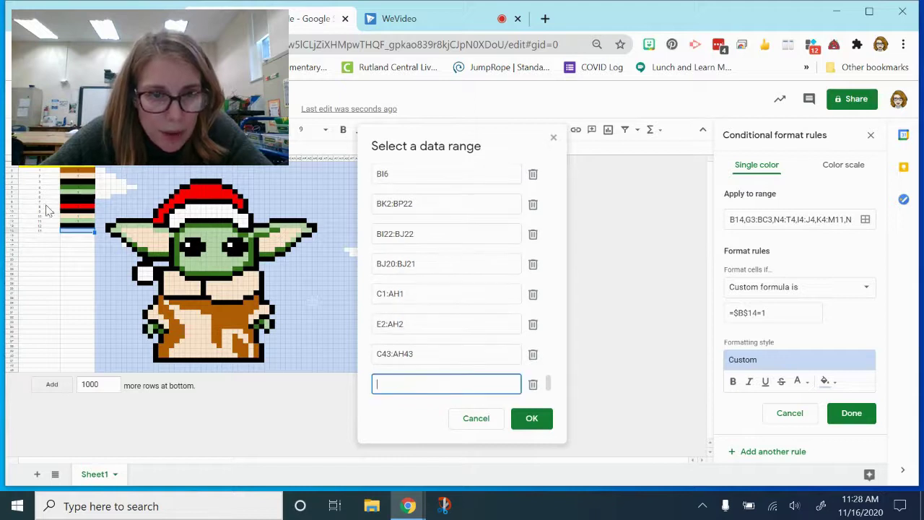
left_click(124, 248)
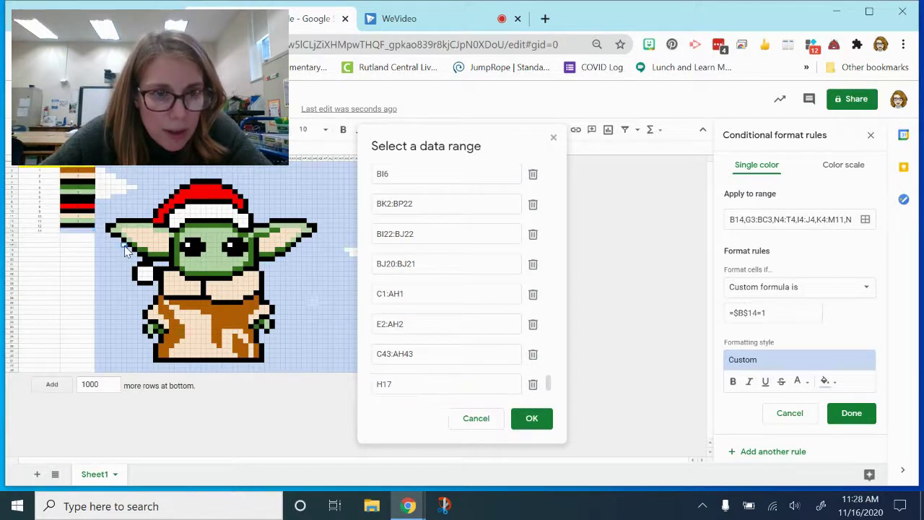
left_click(535, 420)
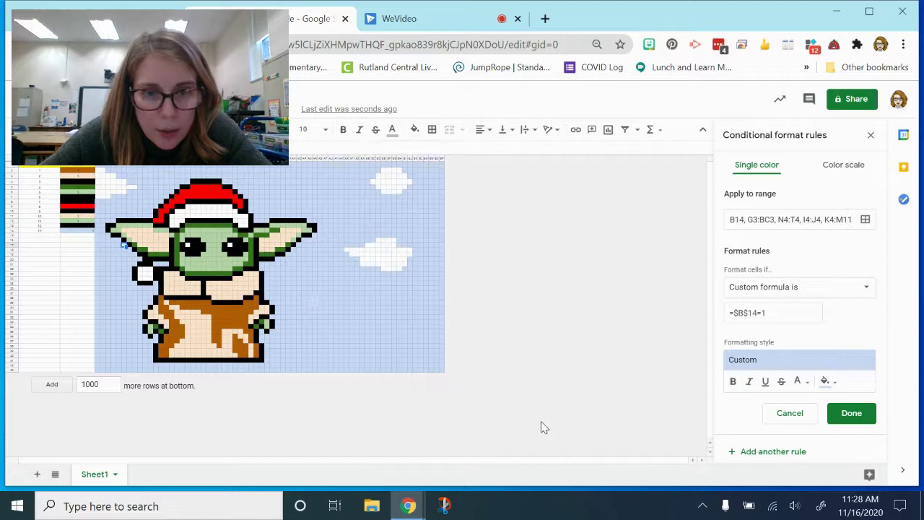
left_click(852, 415)
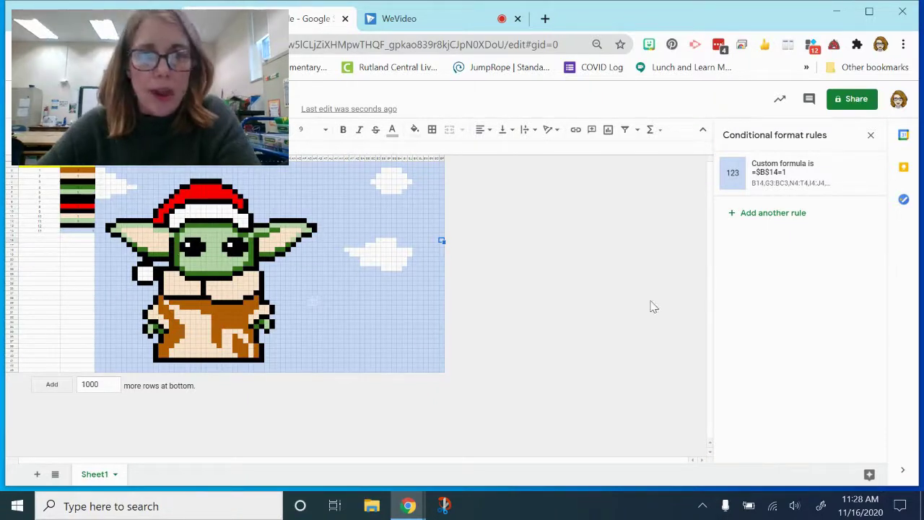
Close the conditional format rules and enlarge the sheet to review the completed picture with all answers filled in.
left_click(872, 137)
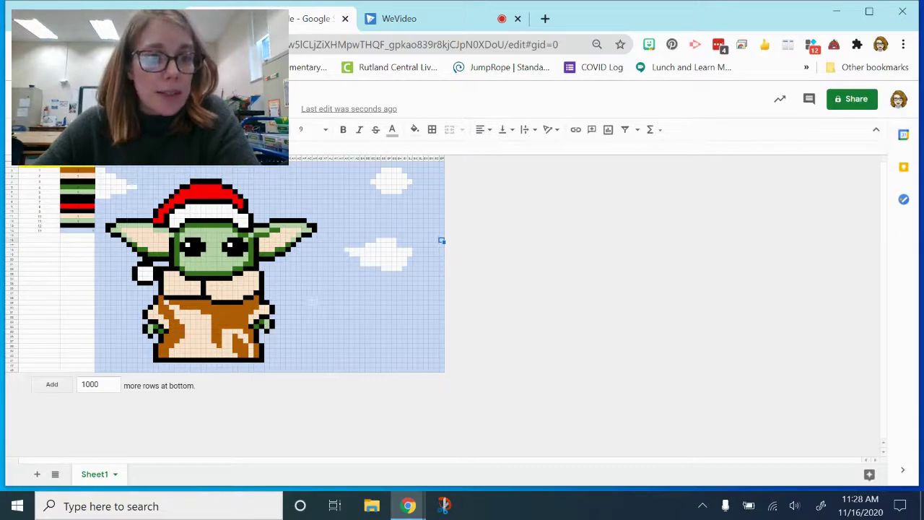
left_click(115, 129)
left_click(108, 185)
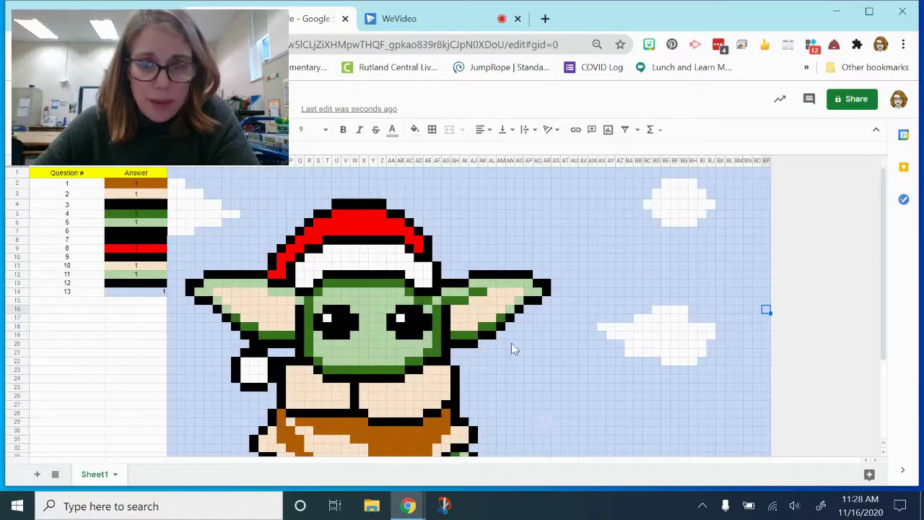